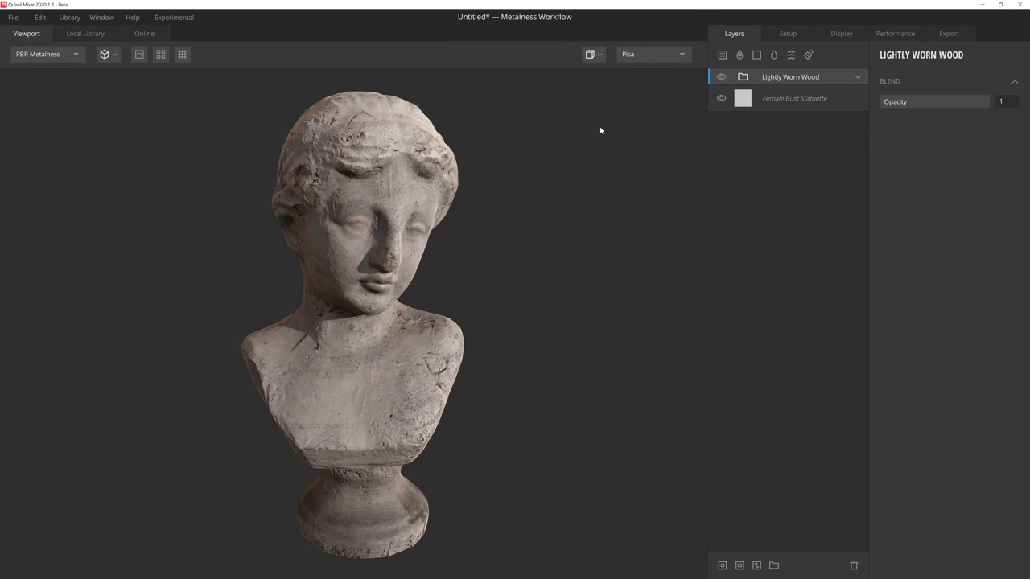
- Expand the Lightly Worn Wood group and orbit the Ancient Rock sample to another angle
{"action": "left_click", "coordinate": [858, 77]}
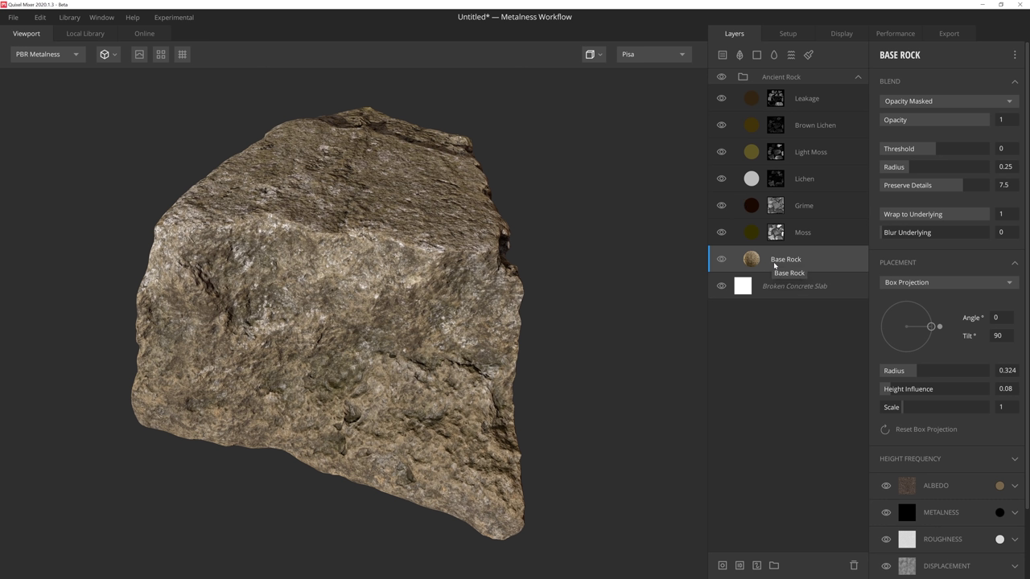
{"action": "left_click_drag", "start_coordinate": [650, 252], "coordinate": [593, 233]}
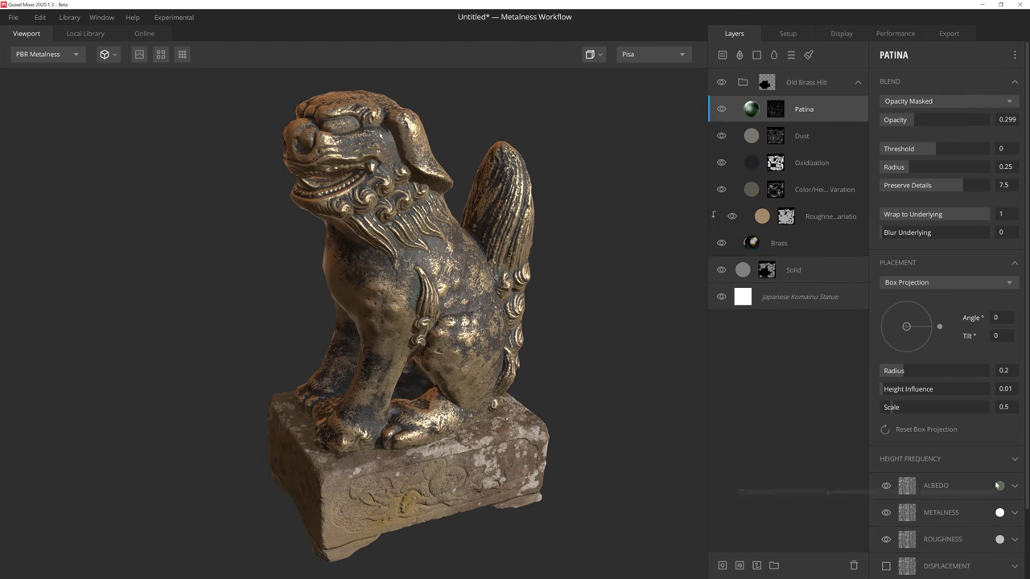
- Give the Patina a brighter green albedo and tighten its Curvature mask levels
{"action": "left_click", "coordinate": [997, 486]}
{"action": "left_click", "coordinate": [616, 301]}
{"action": "left_click", "coordinate": [848, 411]}
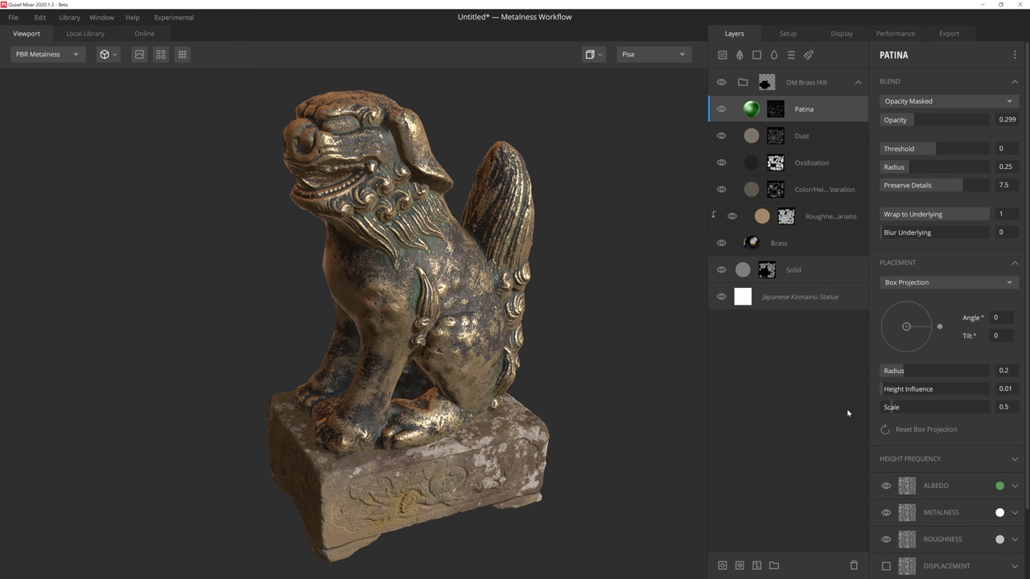
{"action": "left_click", "coordinate": [775, 109]}
{"action": "left_click", "coordinate": [1006, 200]}
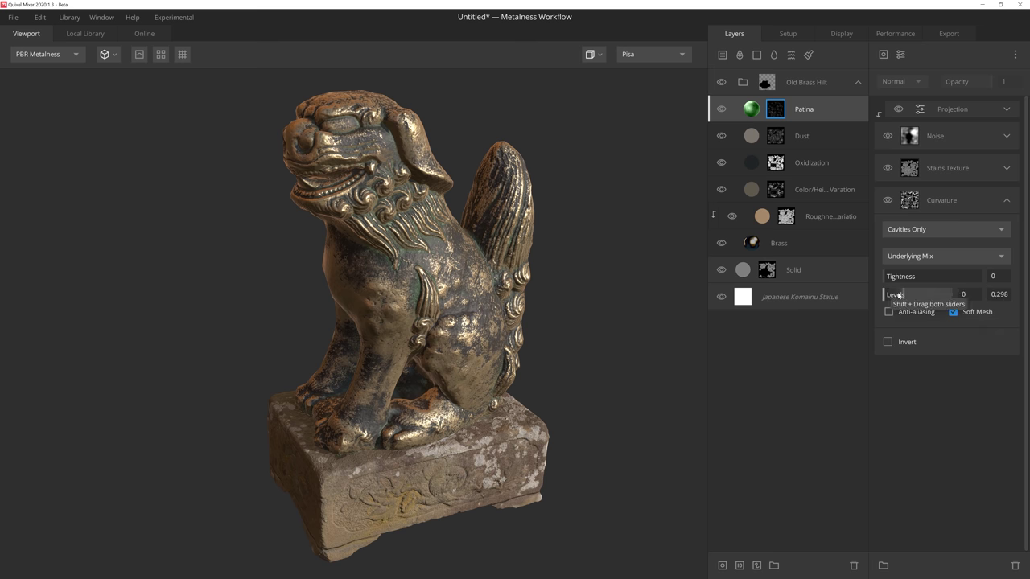
{"action": "left_click_drag", "start_coordinate": [898, 296], "coordinate": [893, 294]}
- Change the Brass layer's albedo to a richer gold, C4A24D
{"action": "left_click", "coordinate": [779, 243]}
{"action": "left_click", "coordinate": [999, 485]}
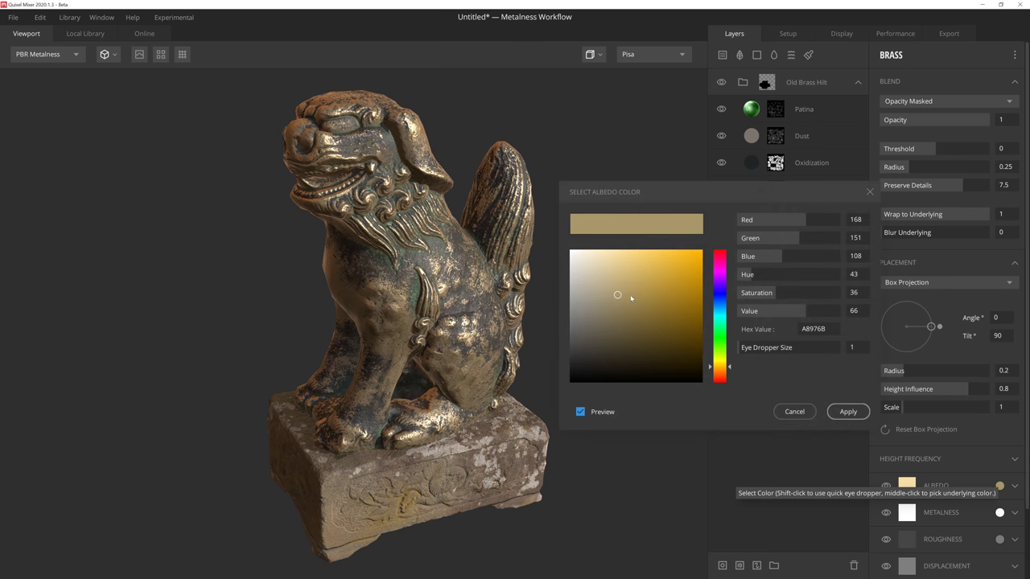
{"action": "left_click", "coordinate": [635, 287]}
{"action": "left_click_drag", "start_coordinate": [635, 288], "coordinate": [649, 281]}
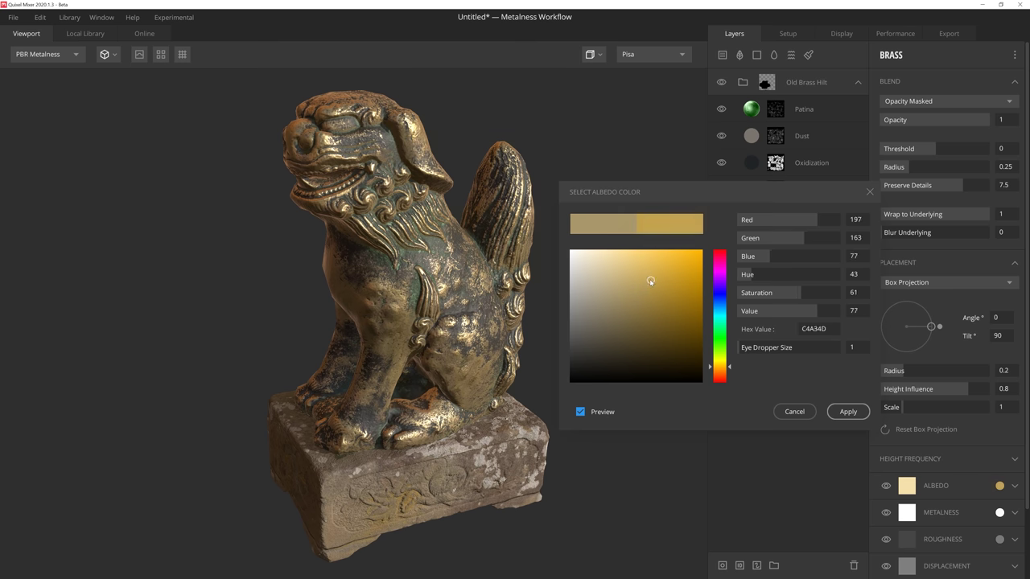
{"action": "left_click", "coordinate": [848, 411]}
- Lower the Oxidization Control mask levels and expand the Dust mask's projection settings
{"action": "left_click", "coordinate": [812, 189]}
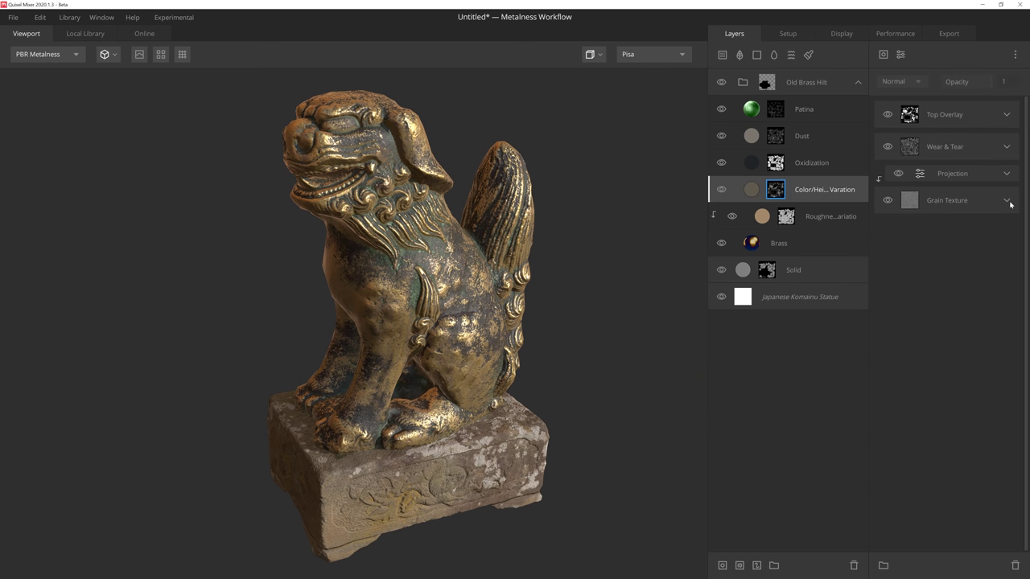
{"action": "left_click", "coordinate": [772, 166]}
{"action": "left_click", "coordinate": [1005, 254]}
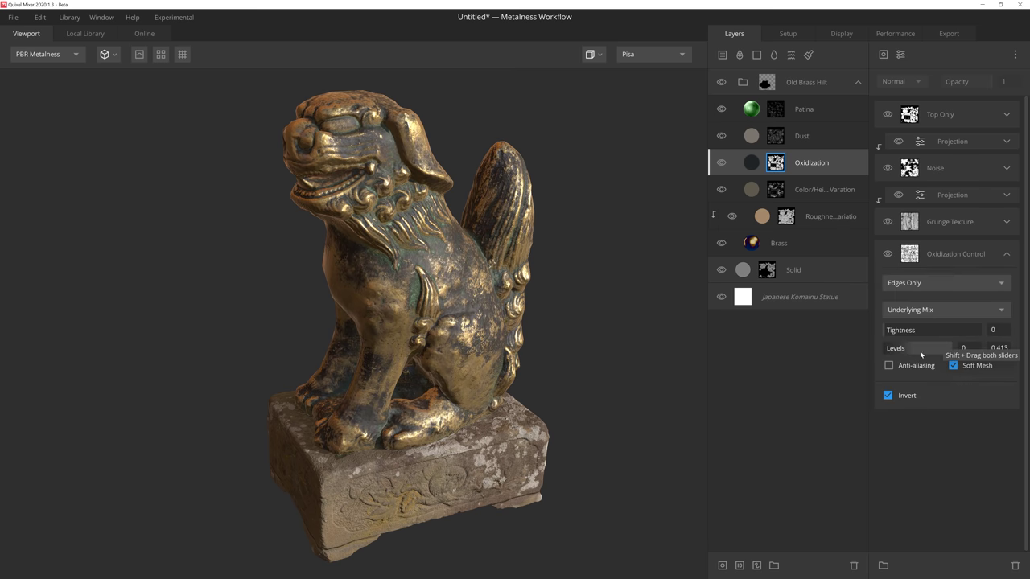
{"action": "mouse_move", "coordinate": [930, 347]}
{"action": "left_mouse_down"}
{"action": "mouse_move", "coordinate": [914, 349]}
{"action": "mouse_move", "coordinate": [925, 353]}
{"action": "left_mouse_up"}
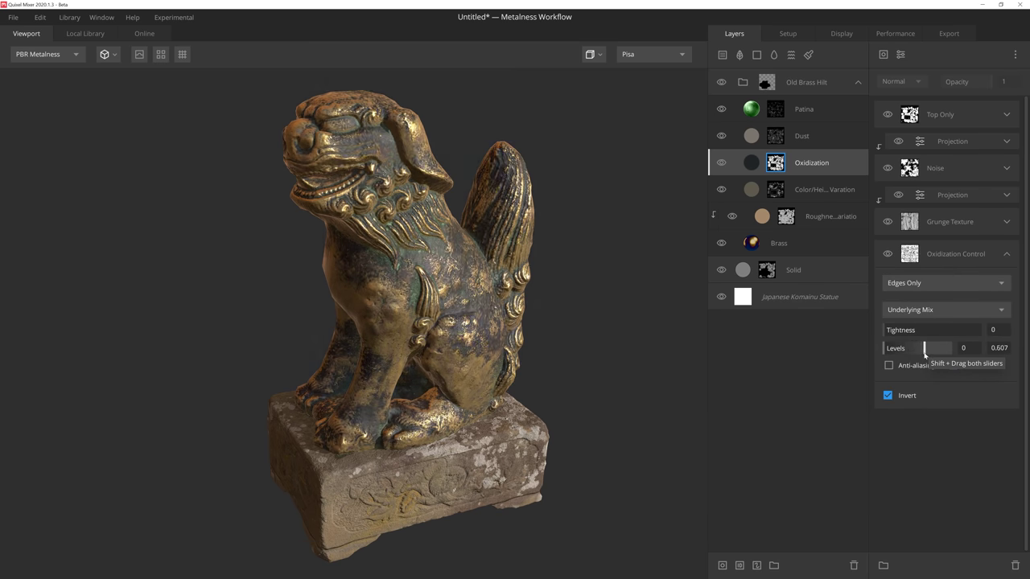
{"action": "left_click", "coordinate": [755, 136]}
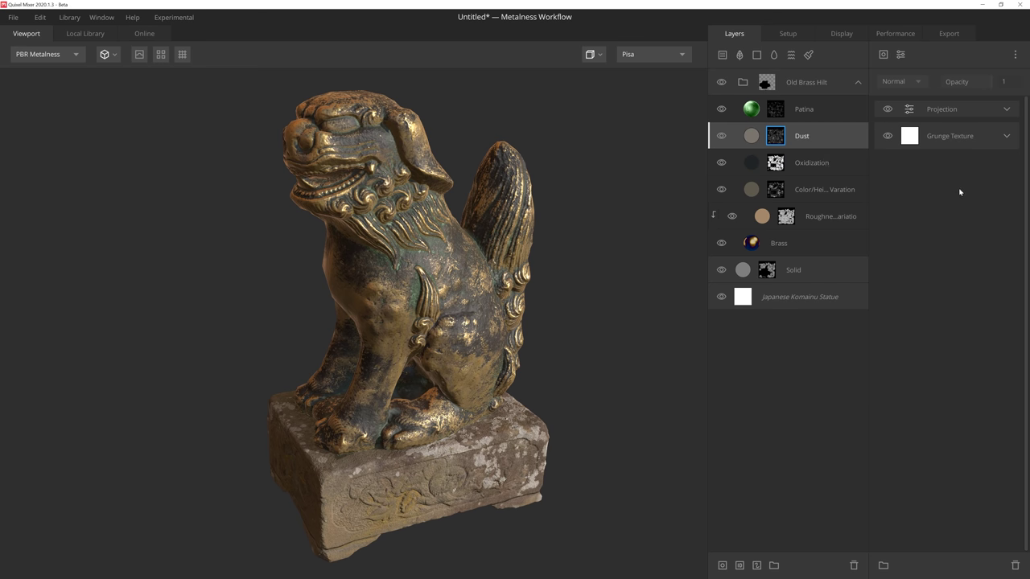
{"action": "left_click", "coordinate": [1005, 109]}
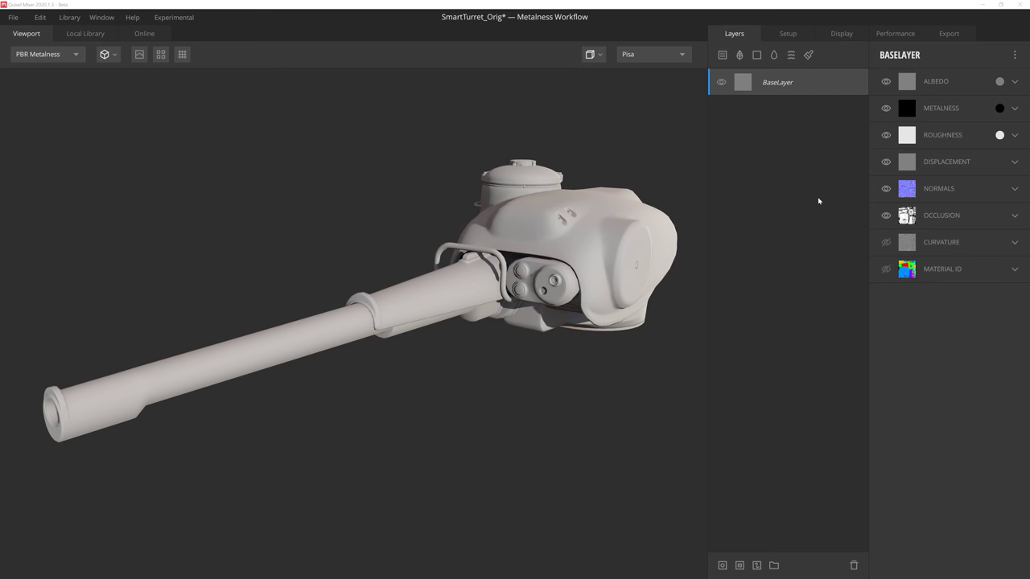
- Orbit the bare SmartTurret_Orig turret and browse the library for a layer to add
{"action": "mouse_move", "coordinate": [601, 333]}
{"action": "left_mouse_down"}
{"action": "mouse_move", "coordinate": [609, 322]}
{"action": "mouse_move", "coordinate": [597, 337]}
{"action": "left_mouse_up"}
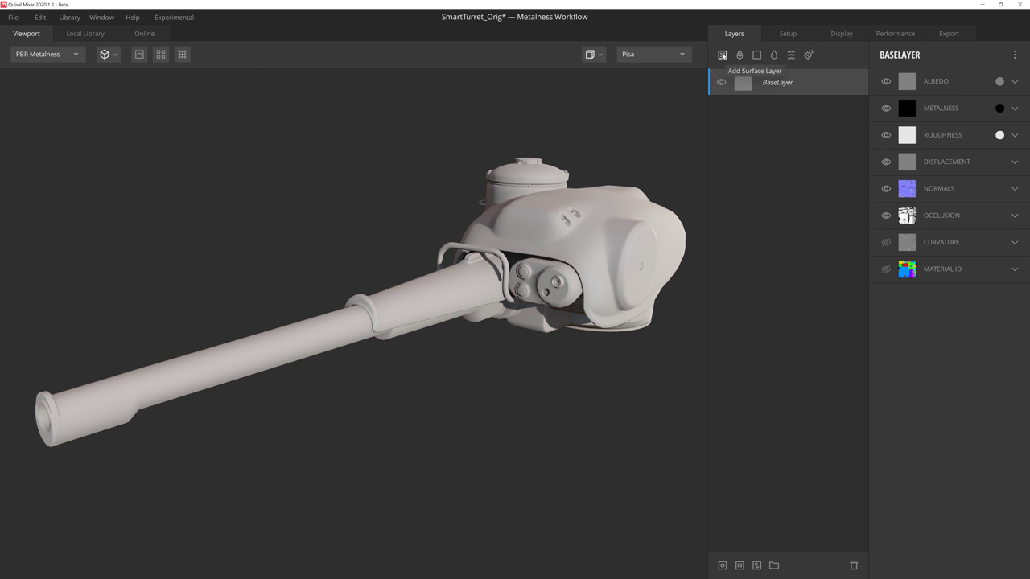
{"action": "left_click", "coordinate": [723, 55]}
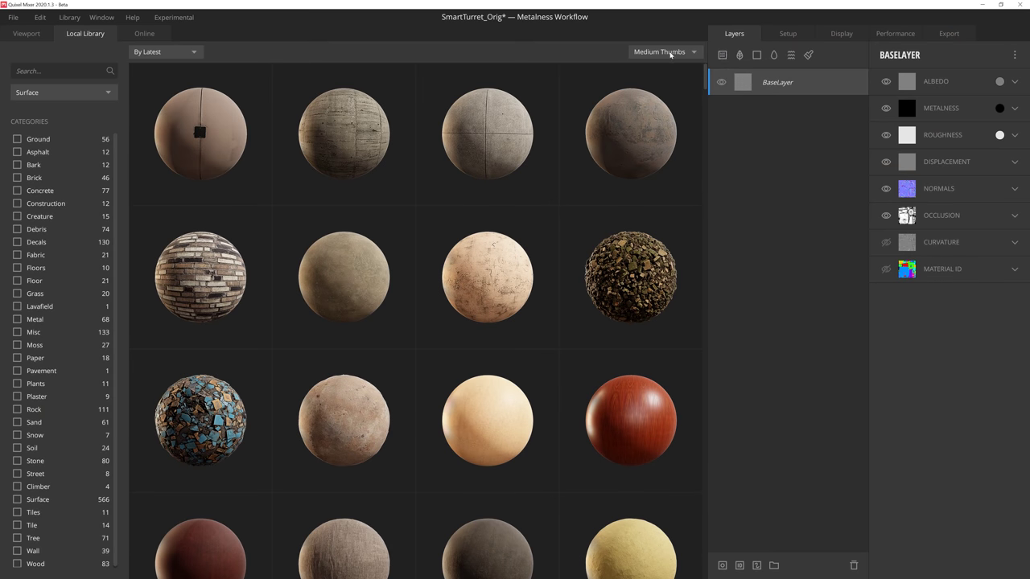
- Filter the Local Library to Smart Material, search 'Red' and apply Red Painted Metal
{"action": "left_click", "coordinate": [76, 94]}
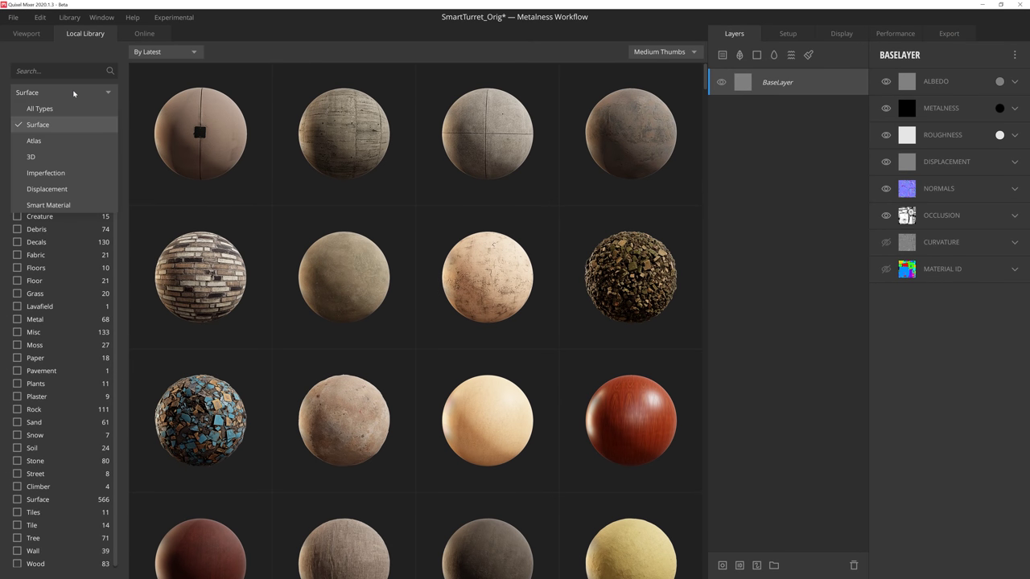
{"action": "left_click", "coordinate": [65, 206]}
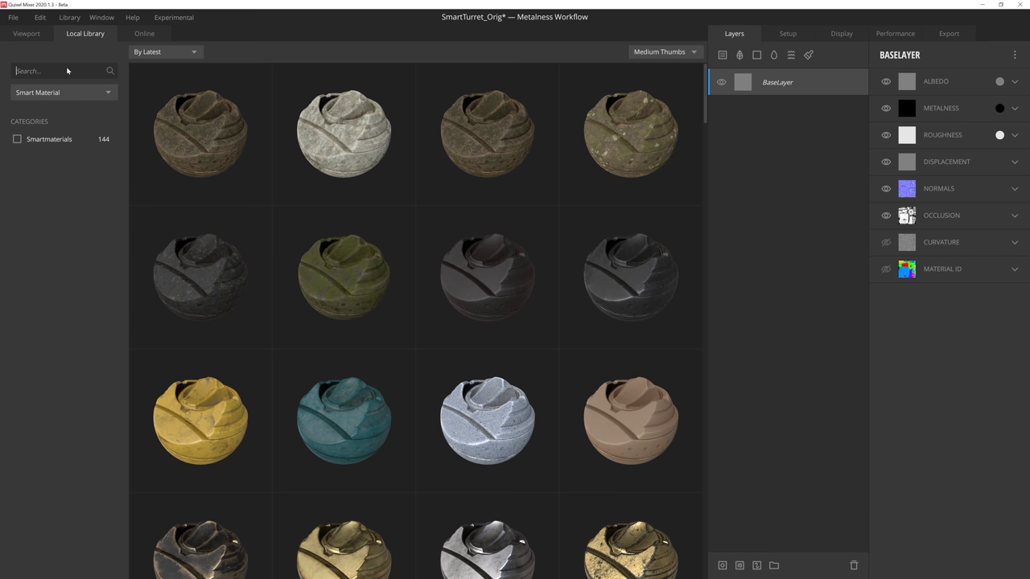
{"action": "type", "text": "Red"}
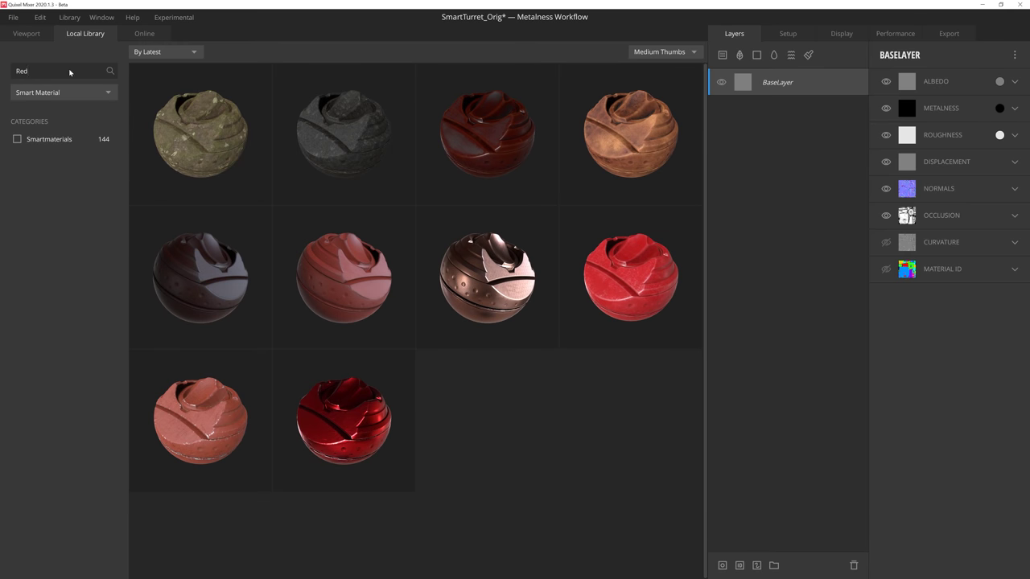
{"action": "left_click", "coordinate": [338, 277]}
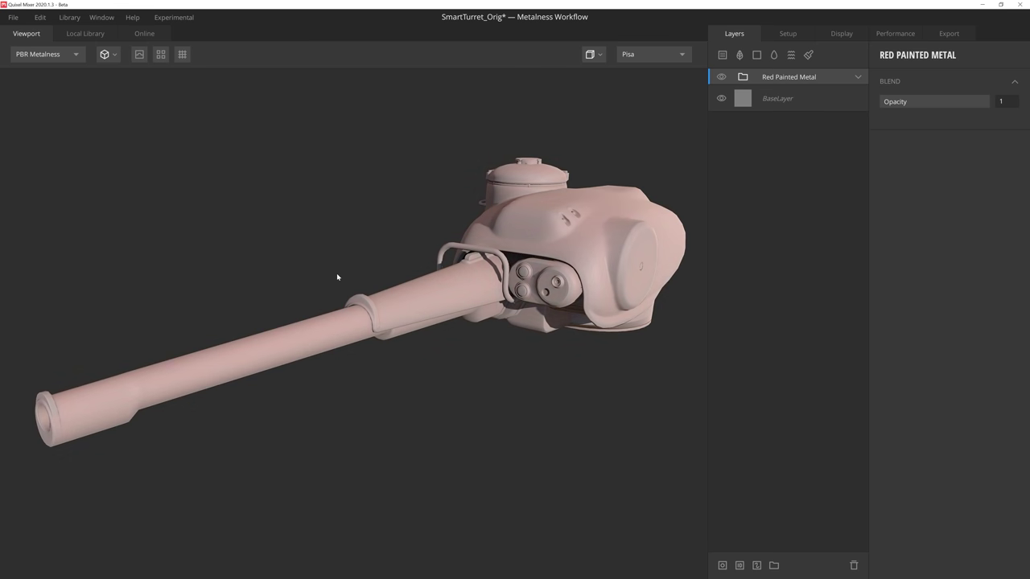
{"action": "left_click_drag", "start_coordinate": [429, 258], "coordinate": [440, 331]}
{"action": "scroll", "coordinate": [443, 345], "scroll_direction": "up", "scroll_amount": 2}
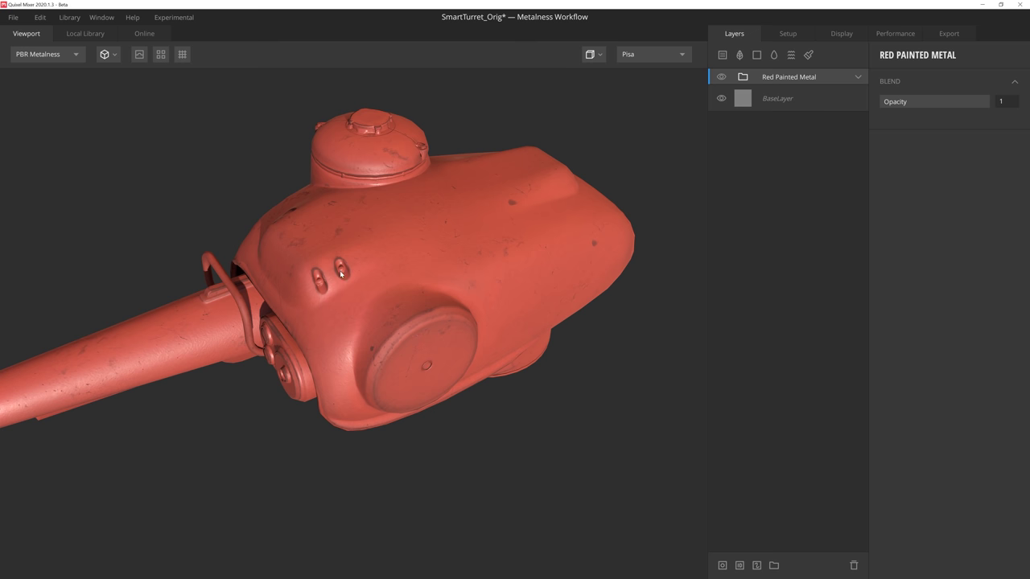
{"action": "left_click_drag", "start_coordinate": [415, 215], "coordinate": [380, 165]}
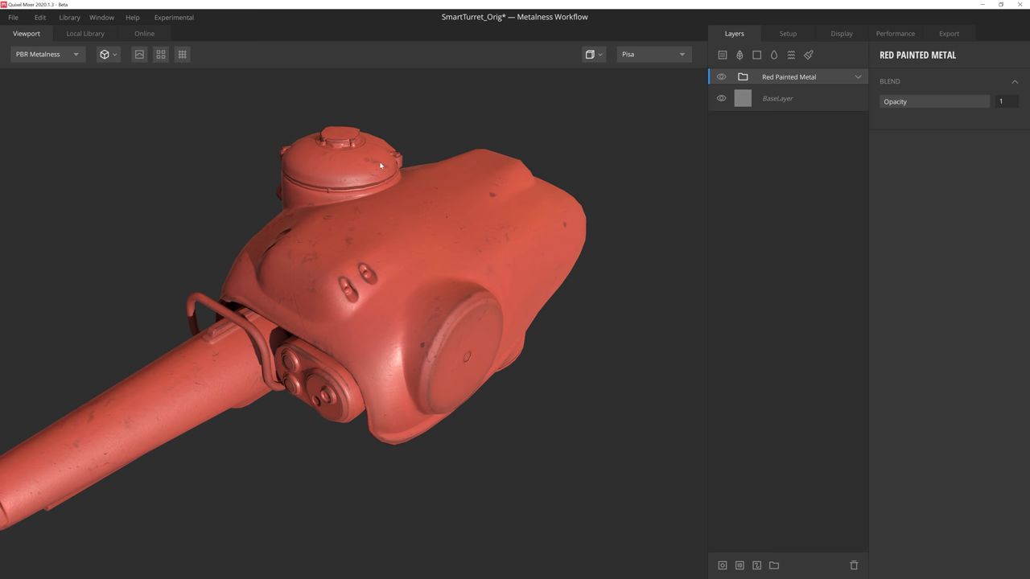
{"action": "left_click_drag", "start_coordinate": [342, 239], "coordinate": [435, 221]}
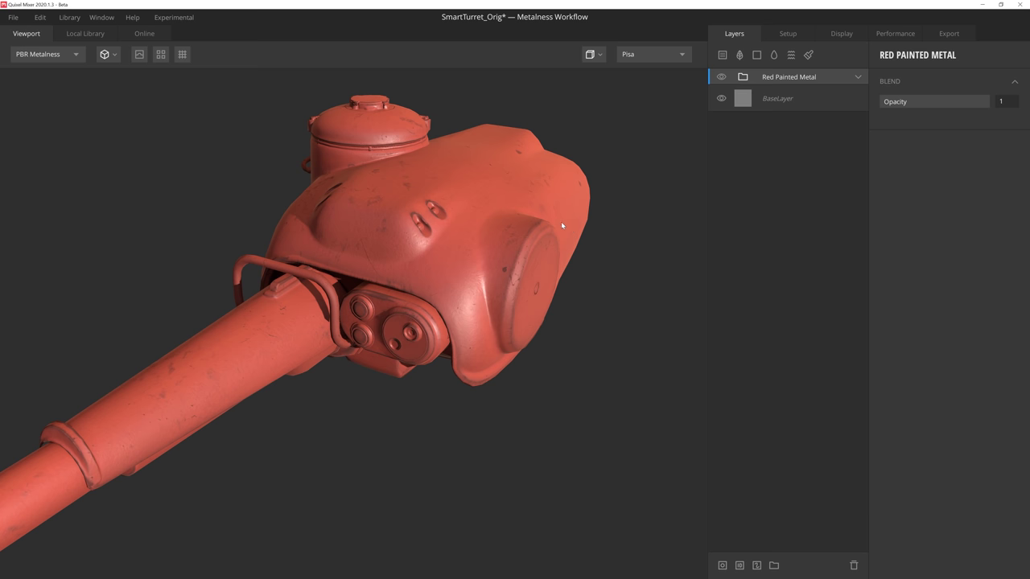
{"action": "left_click_drag", "start_coordinate": [265, 306], "coordinate": [247, 299]}
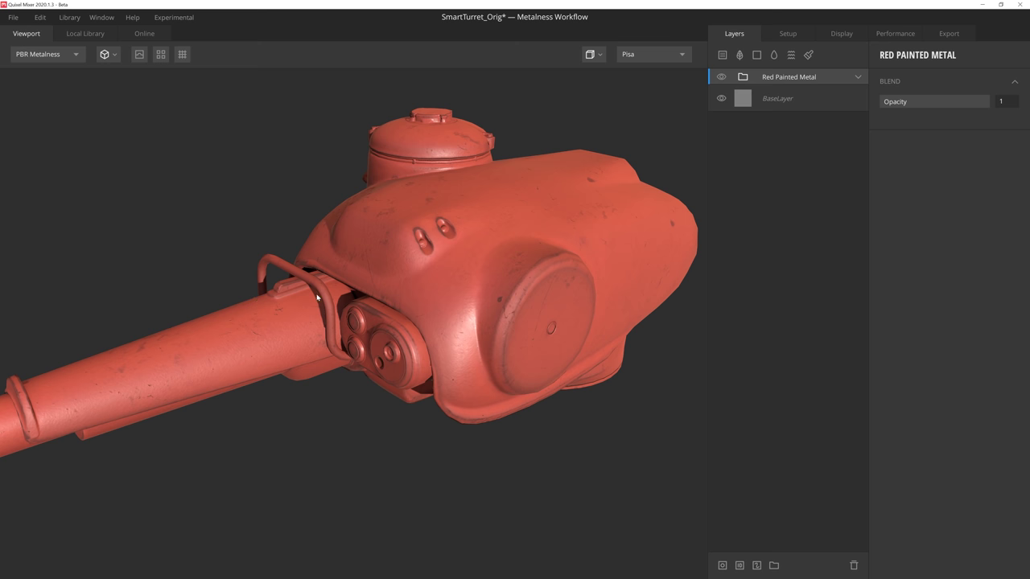
- Expand the Red Painted Metal group and select Painted Metal, Sun Bleach, Sun Burn and Edge Scuffs
{"action": "left_click", "coordinate": [857, 77]}
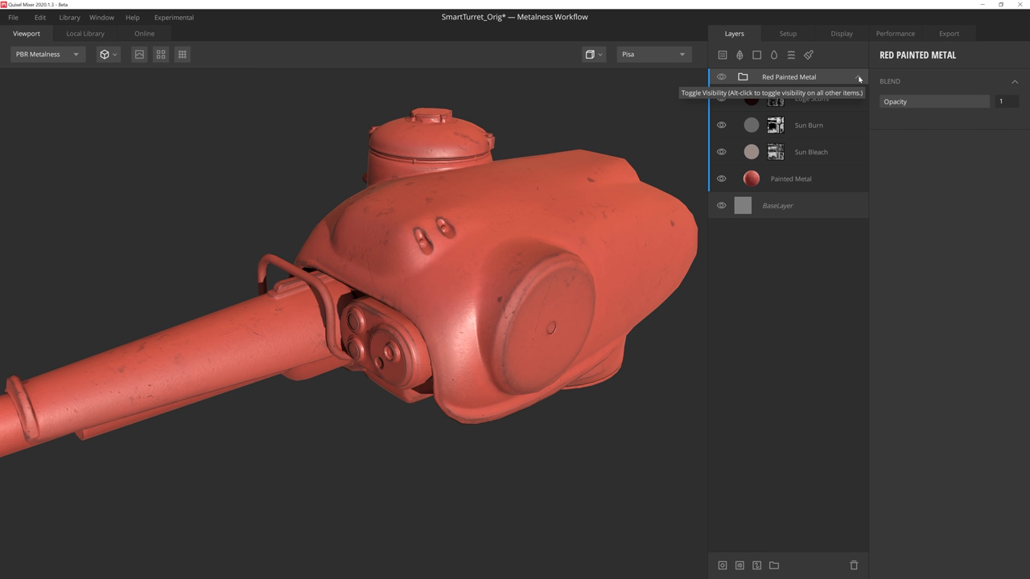
{"action": "left_click", "coordinate": [812, 178]}
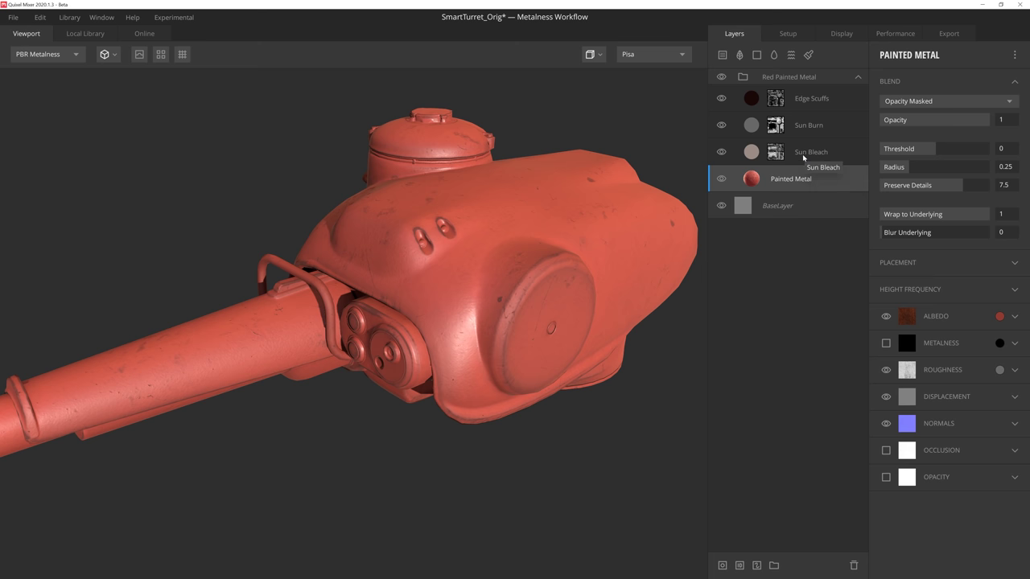
{"action": "left_click", "coordinate": [803, 153]}
{"action": "left_click", "coordinate": [805, 129]}
{"action": "left_click", "coordinate": [807, 107]}
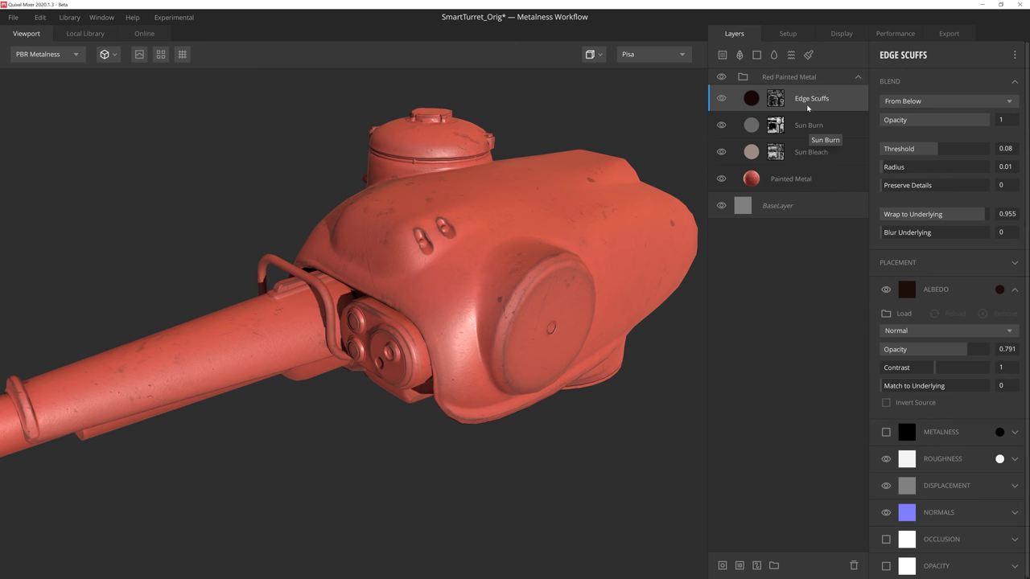
- Toggle Sun Bleach, Sun Burn and Edge Scuffs off and on, then open the Edge Scuffs mask
{"action": "left_click", "coordinate": [720, 152]}
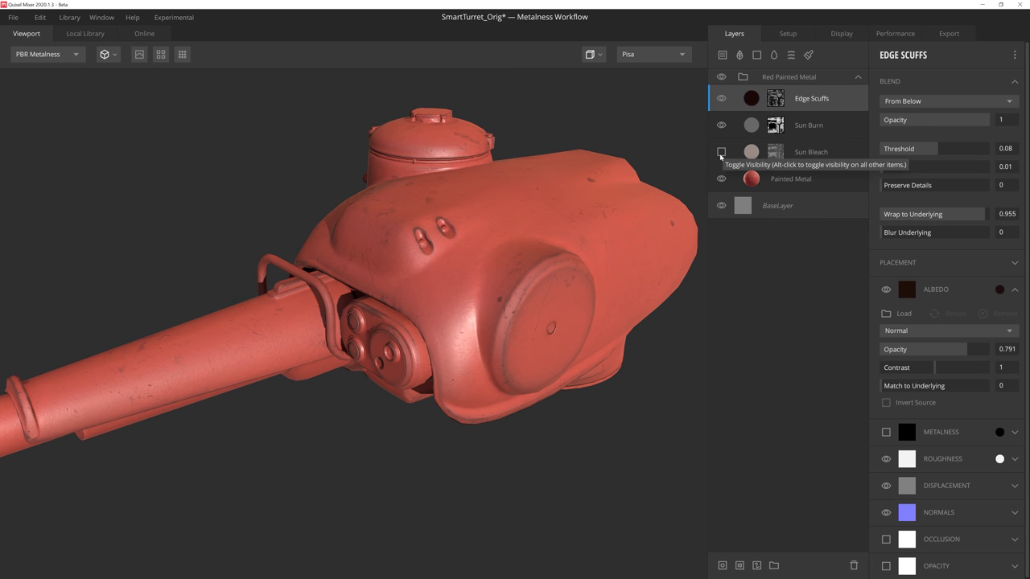
{"action": "left_click", "coordinate": [720, 152]}
{"action": "left_click", "coordinate": [720, 125]}
{"action": "left_click", "coordinate": [721, 127]}
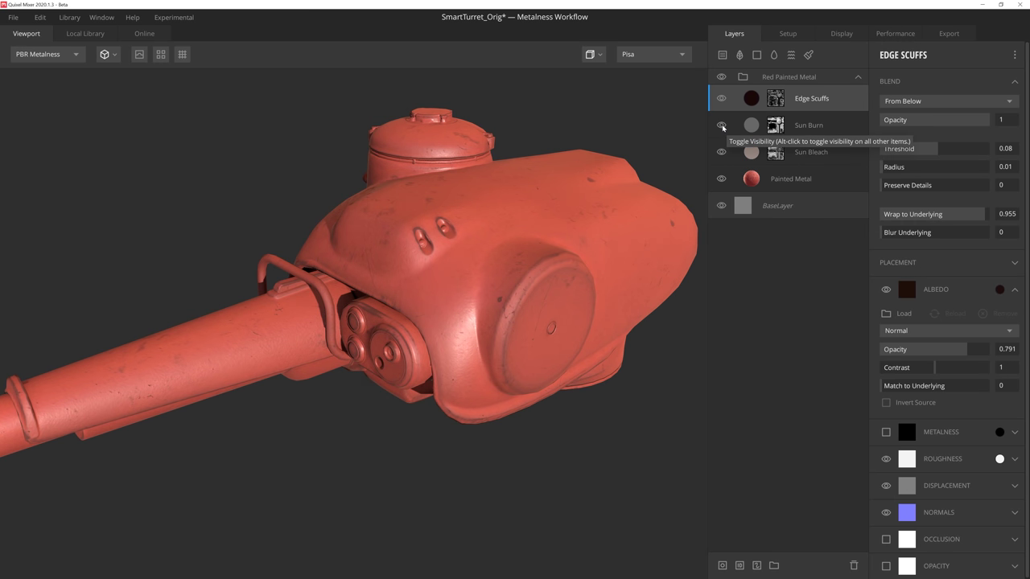
{"action": "left_click", "coordinate": [721, 98]}
{"action": "left_click", "coordinate": [721, 98]}
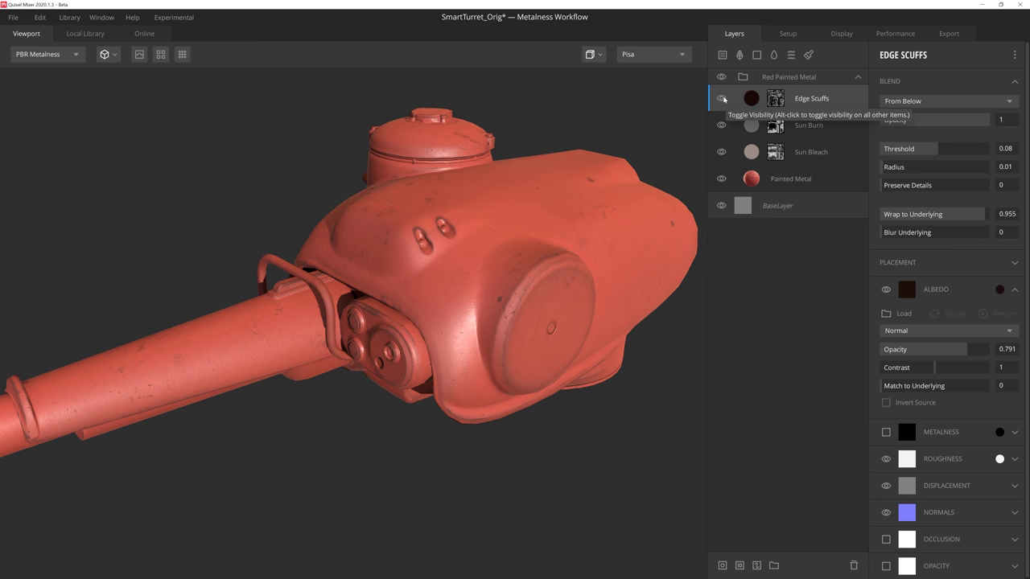
{"action": "left_click", "coordinate": [776, 99]}
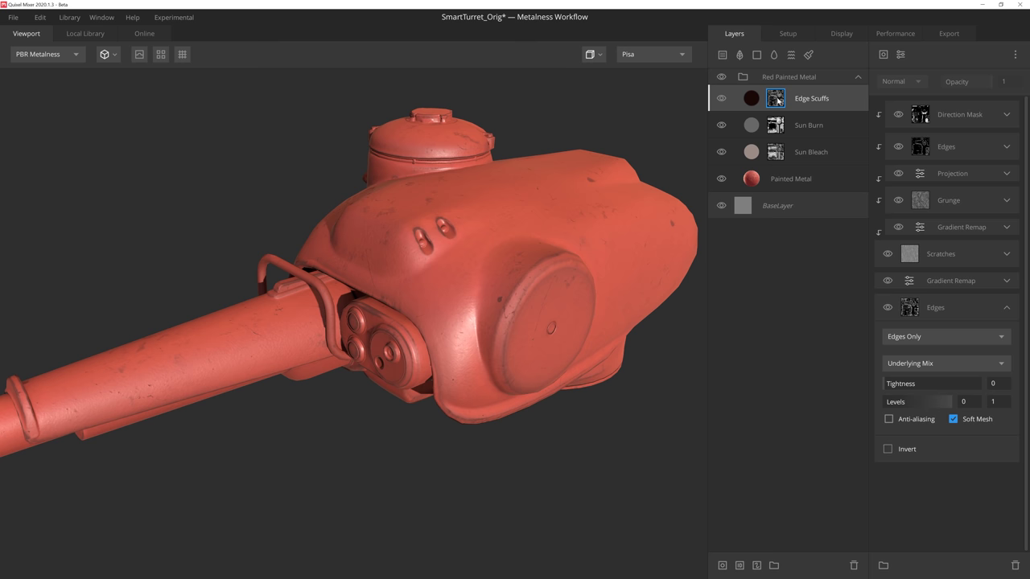
{"action": "left_click", "coordinate": [797, 179]}
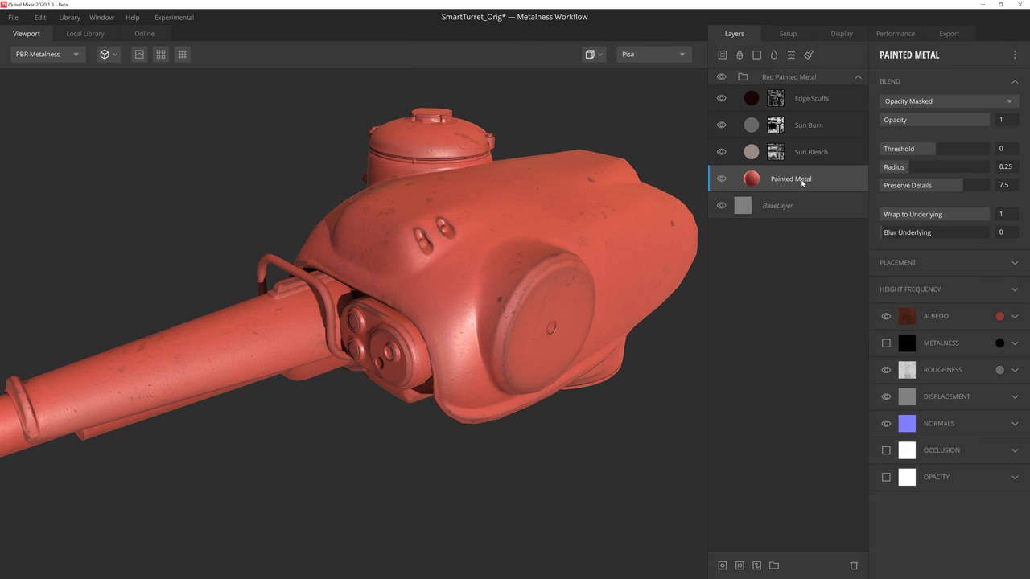
- Set the Painted Metal albedo to olive green 42493B
{"action": "left_click", "coordinate": [1000, 317]}
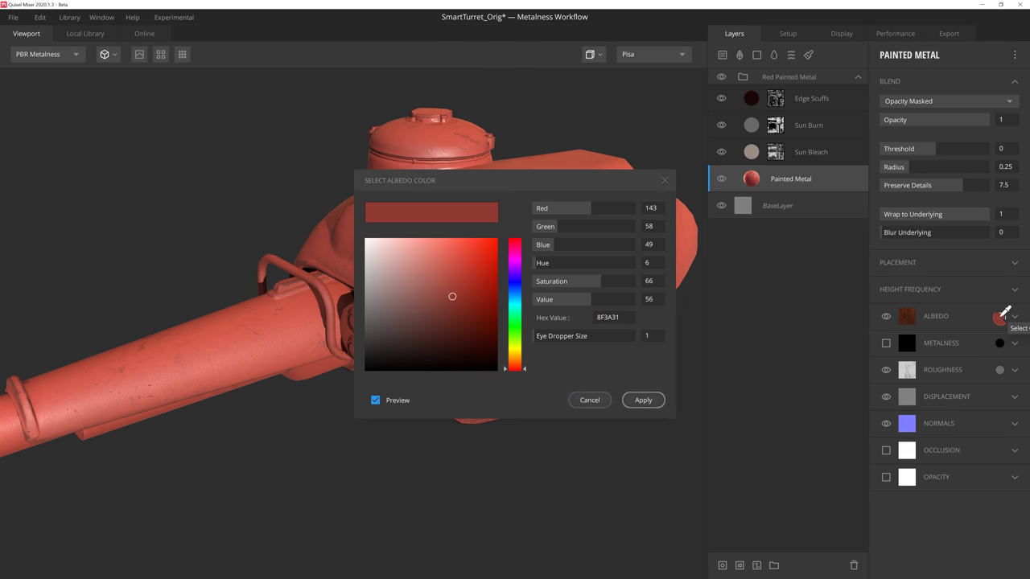
{"action": "left_click_drag", "start_coordinate": [514, 351], "coordinate": [514, 337]}
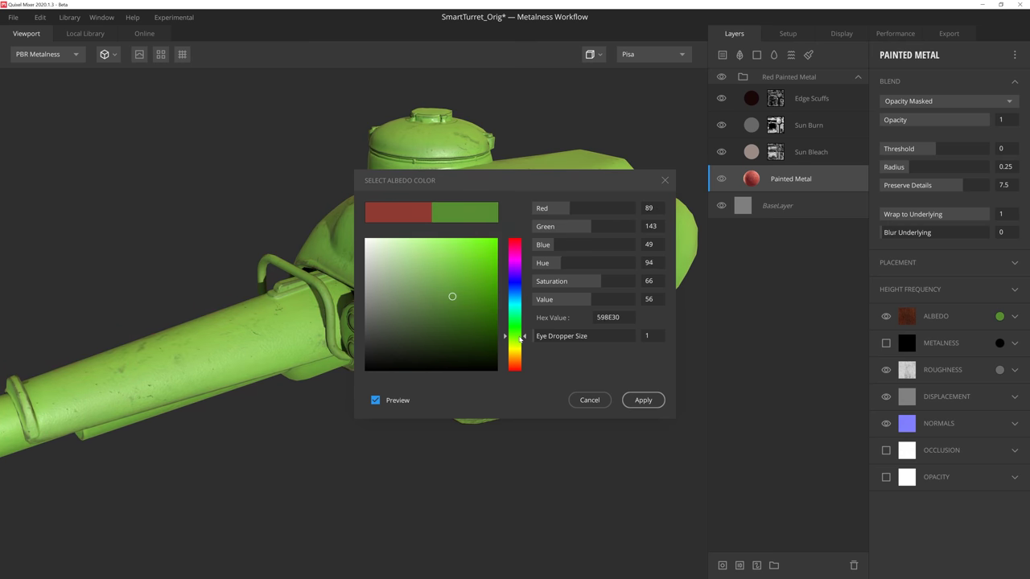
{"action": "left_click_drag", "start_coordinate": [439, 299], "coordinate": [391, 333]}
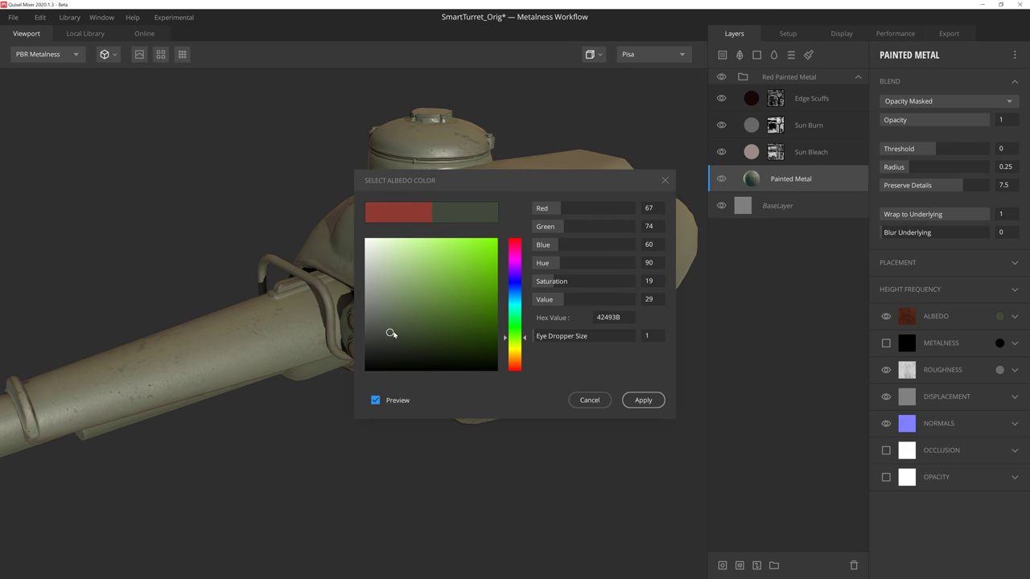
{"action": "left_click", "coordinate": [642, 406]}
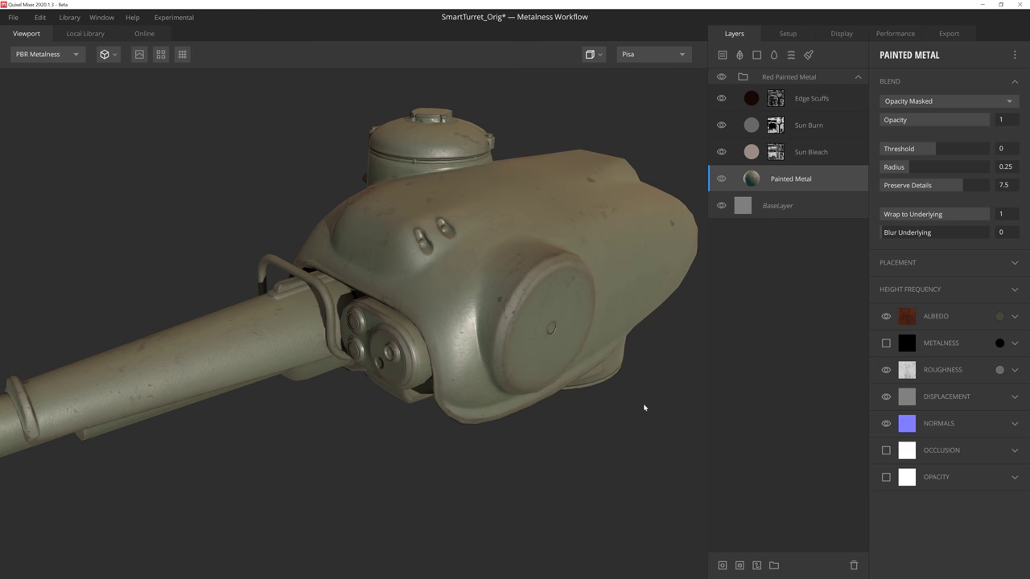
- Lower the Painted Metal roughness from 6B6B6B to 5A5A5A
{"action": "left_click", "coordinate": [1000, 369]}
{"action": "left_click_drag", "start_coordinate": [722, 188], "coordinate": [755, 188]}
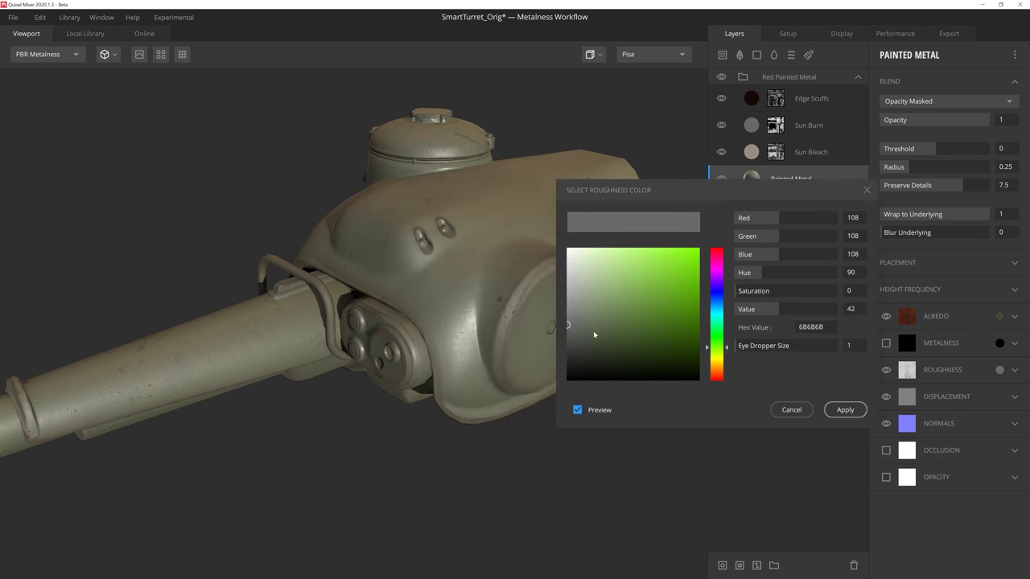
{"action": "left_click_drag", "start_coordinate": [596, 335], "coordinate": [569, 332]}
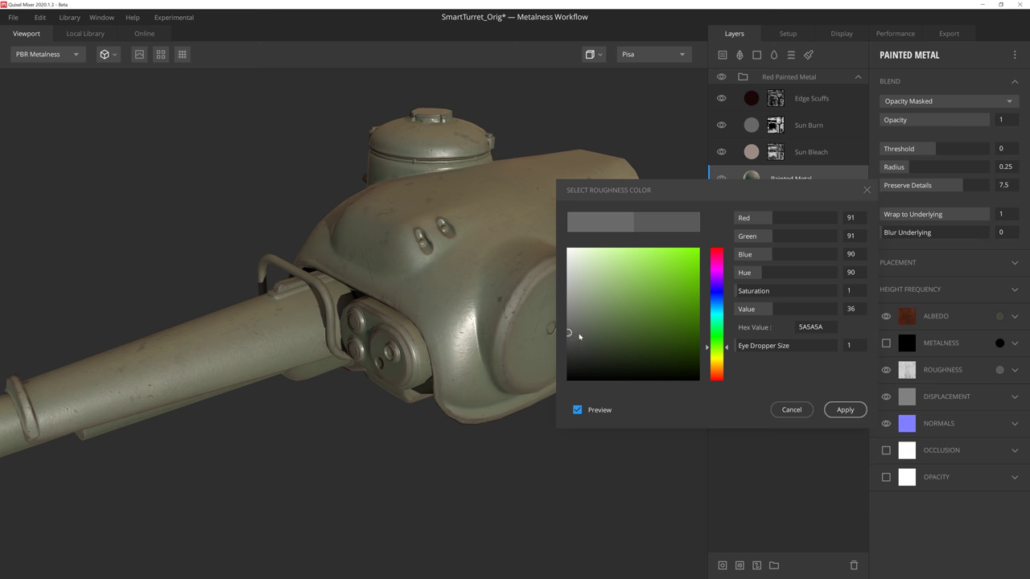
{"action": "left_click", "coordinate": [843, 412]}
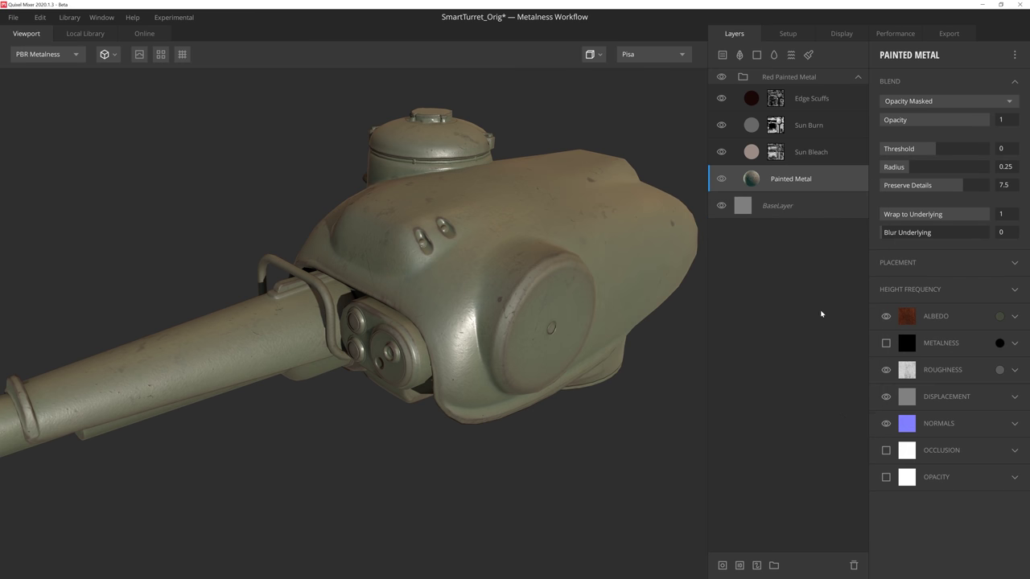
- Set the Edge Scuffs curvature Edges mask levels to 0.41 and 0.717
{"action": "left_click", "coordinate": [800, 99]}
{"action": "left_click", "coordinate": [774, 99]}
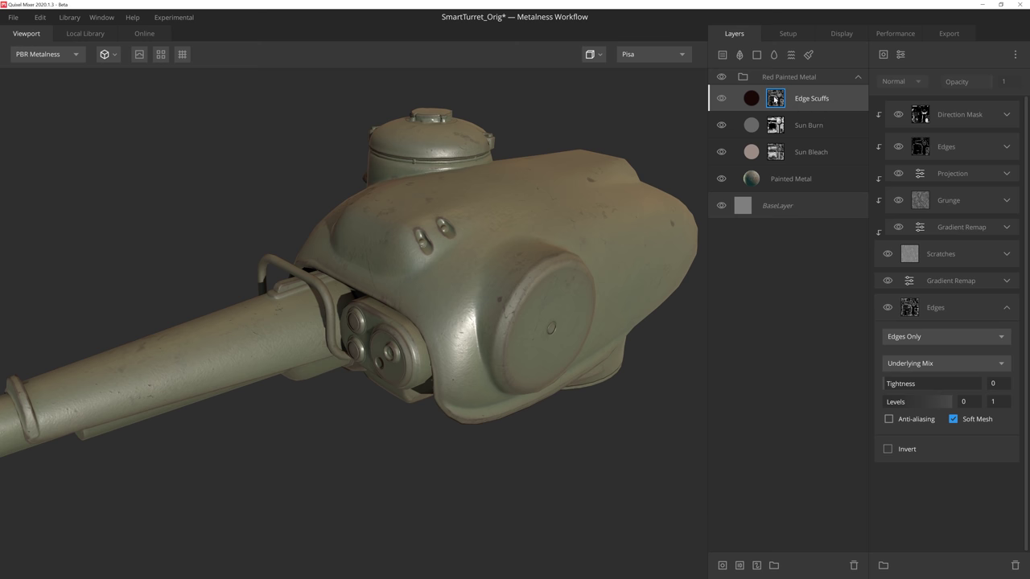
{"action": "left_click", "coordinate": [1007, 146]}
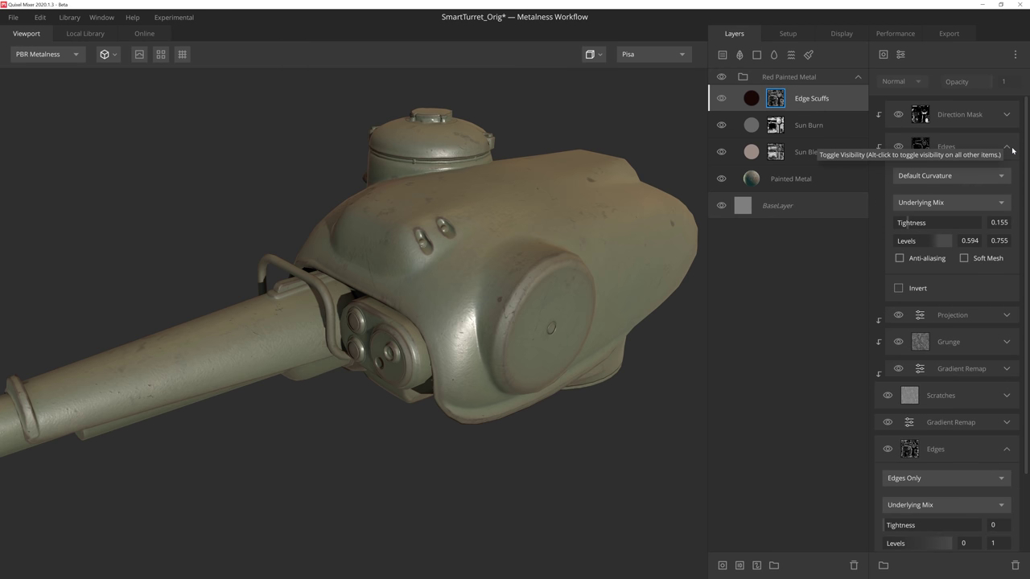
{"action": "left_click_drag", "start_coordinate": [929, 241], "coordinate": [936, 241]}
{"action": "left_click_drag", "start_coordinate": [531, 290], "coordinate": [660, 289]}
{"action": "left_click_drag", "start_coordinate": [923, 242], "coordinate": [935, 241]}
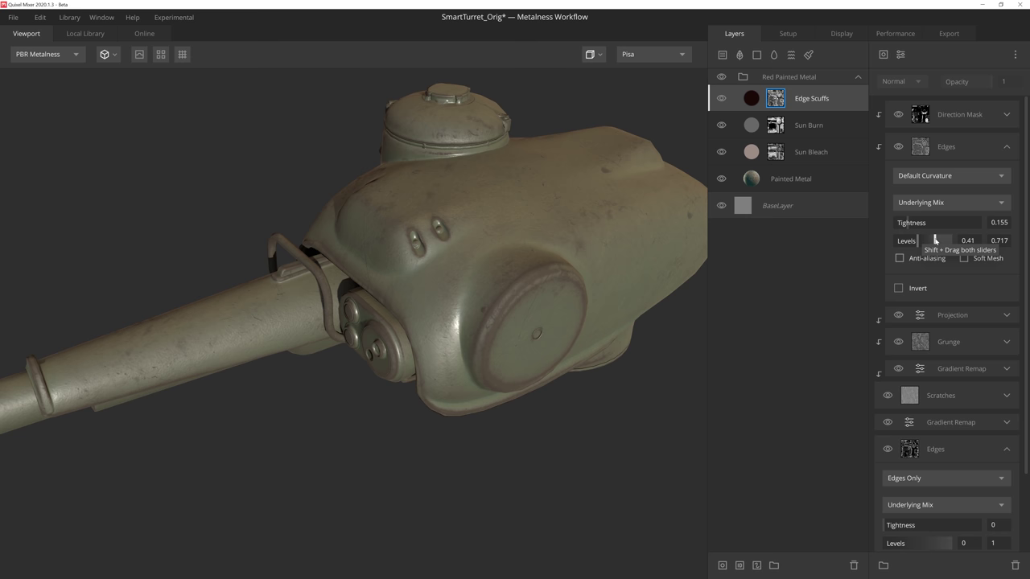
- Darken the albedo of the duplicate Painted Metal layer
{"action": "left_click", "coordinate": [788, 180]}
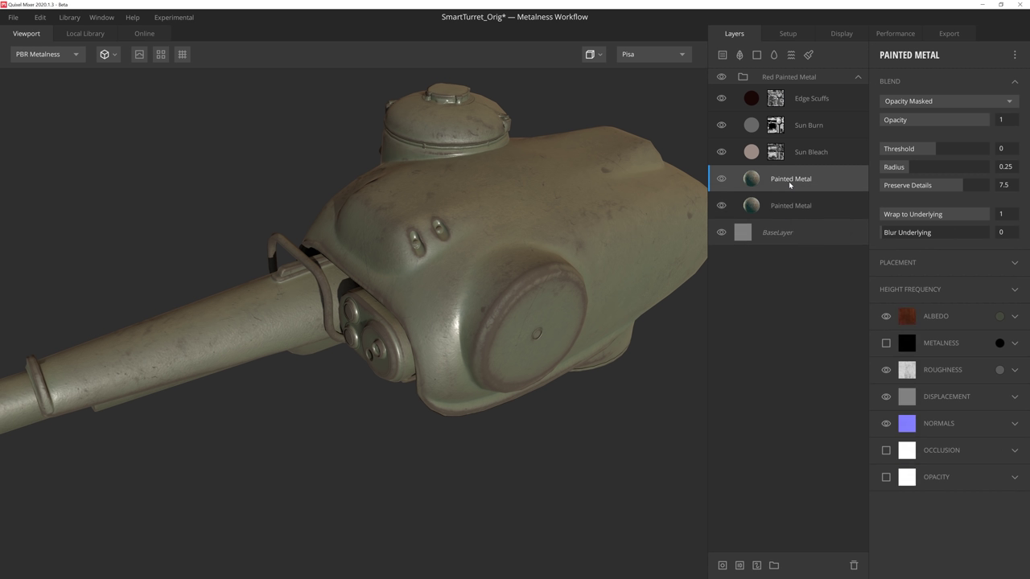
{"action": "left_click", "coordinate": [960, 317]}
{"action": "left_click_drag", "start_coordinate": [588, 345], "coordinate": [583, 355]}
{"action": "left_click", "coordinate": [844, 410]}
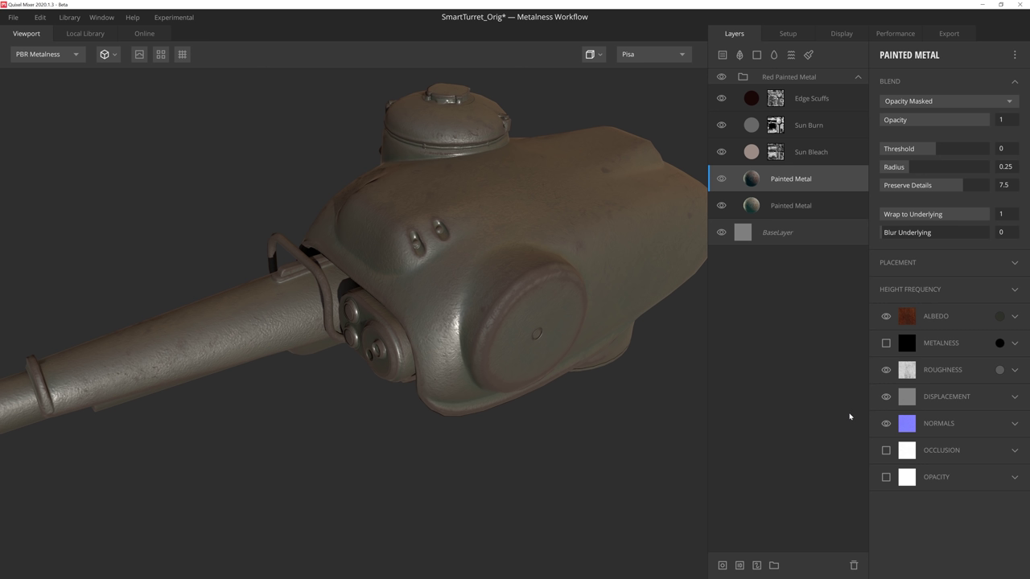
- Add a Material ID mask limiting the duplicate paint layer to Bright Green parts
{"action": "left_click", "coordinate": [739, 565]}
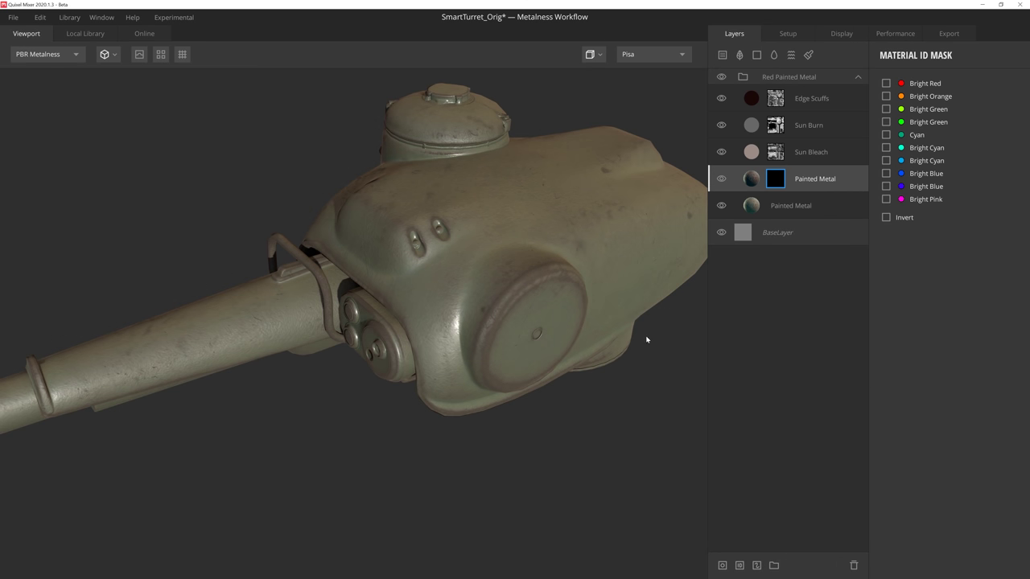
{"action": "left_click", "coordinate": [467, 121]}
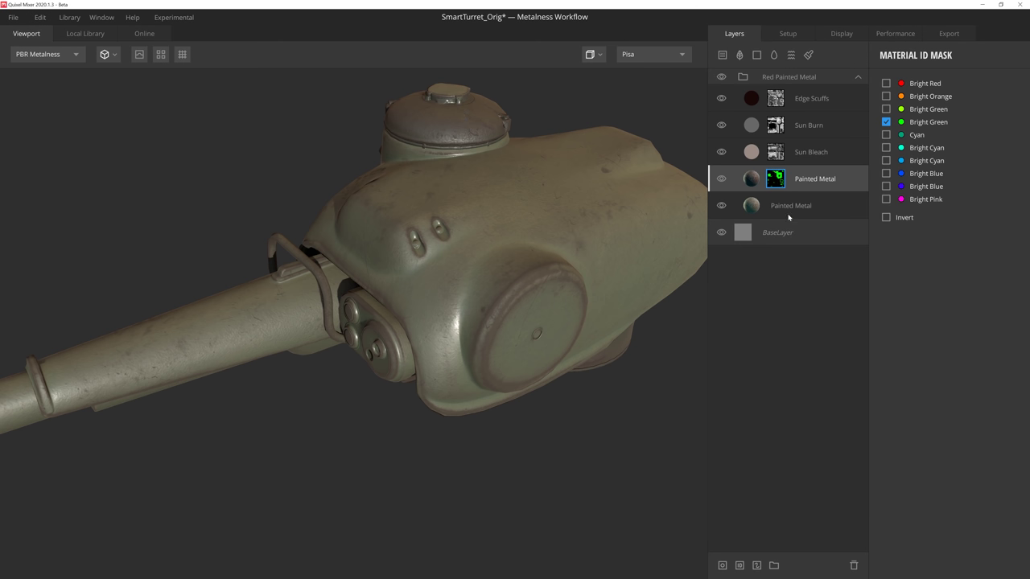
{"action": "left_click", "coordinate": [722, 181]}
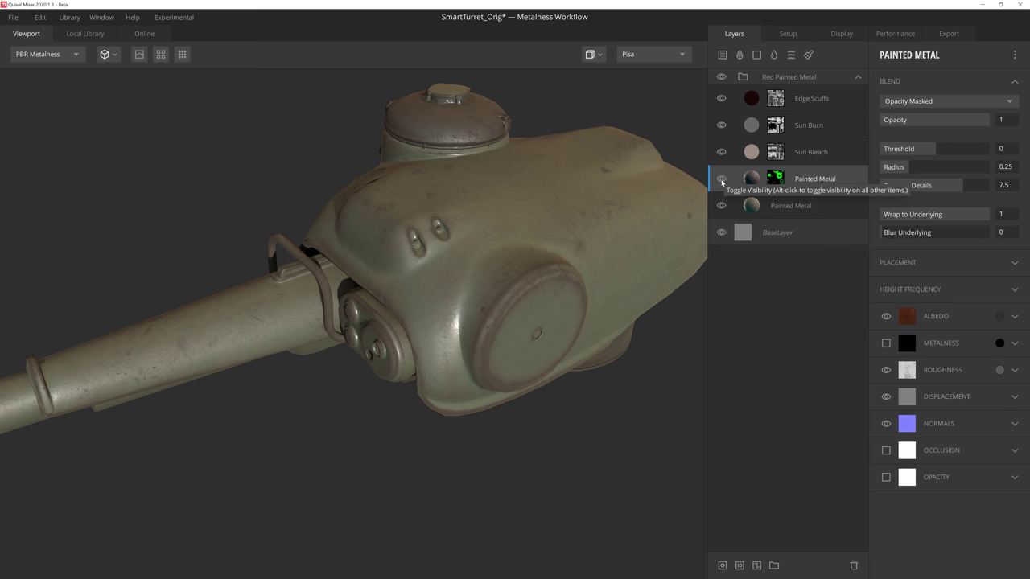
- Collapse the Red Painted Metal group and switch to the Local Library with Ctrl+2
{"action": "left_click", "coordinate": [722, 207]}
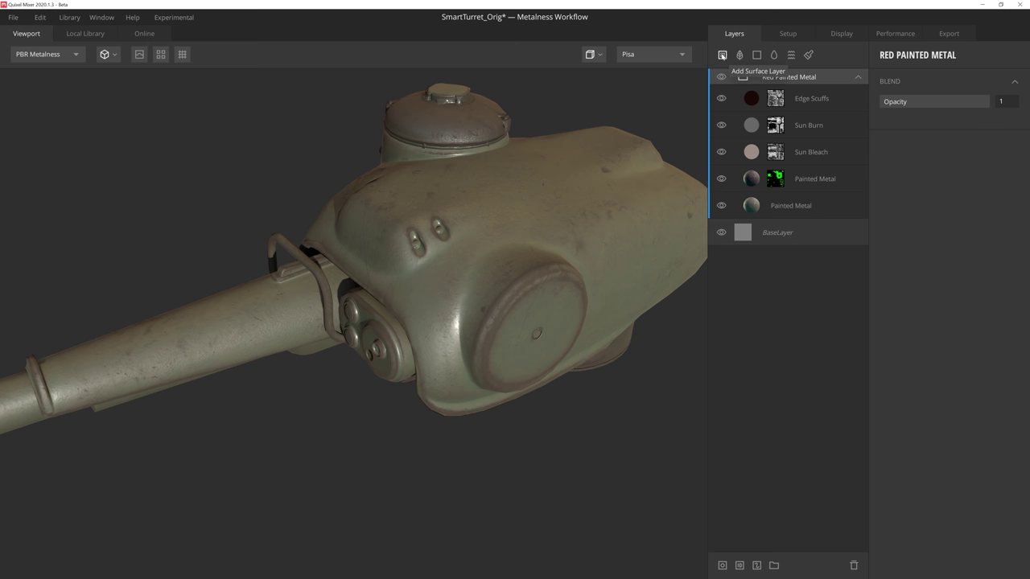
{"action": "left_click", "coordinate": [857, 77]}
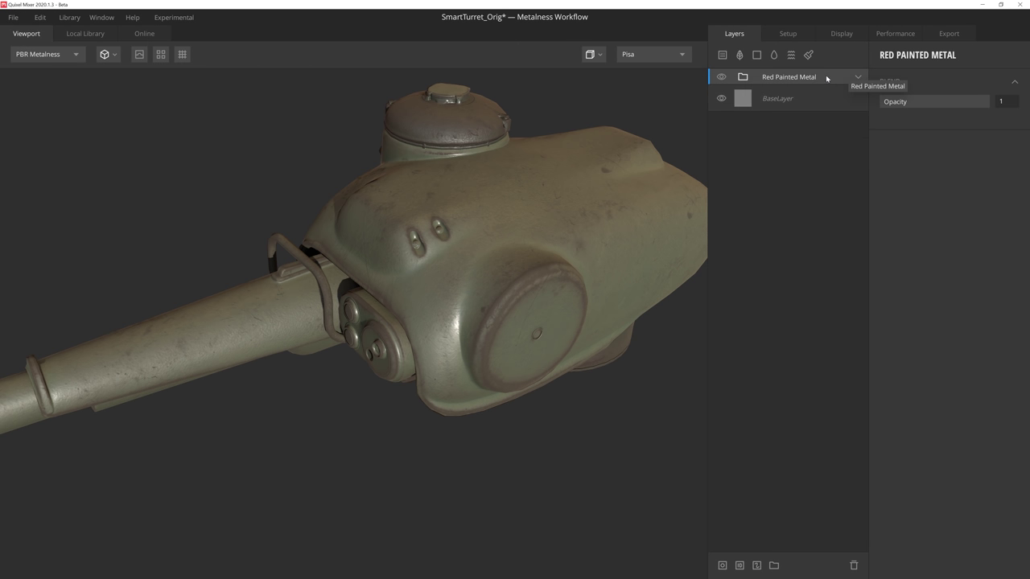
{"action": "key", "text": "ctrl+2"}
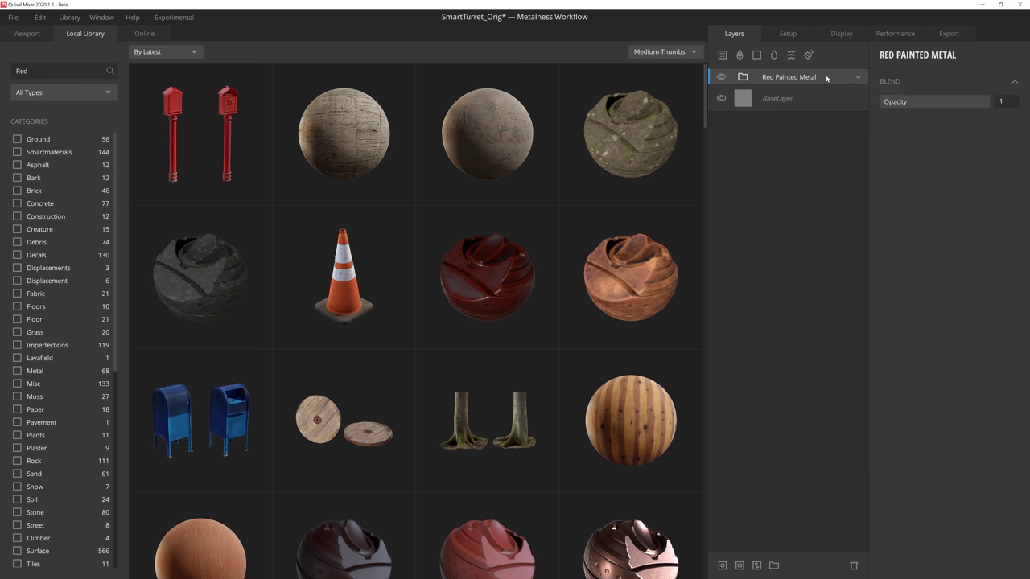
- Filter to Smart Material, search 'Tank', apply Painted Tank Metal and add a Material ID mask
{"action": "left_click", "coordinate": [49, 92]}
{"action": "left_click", "coordinate": [38, 207]}
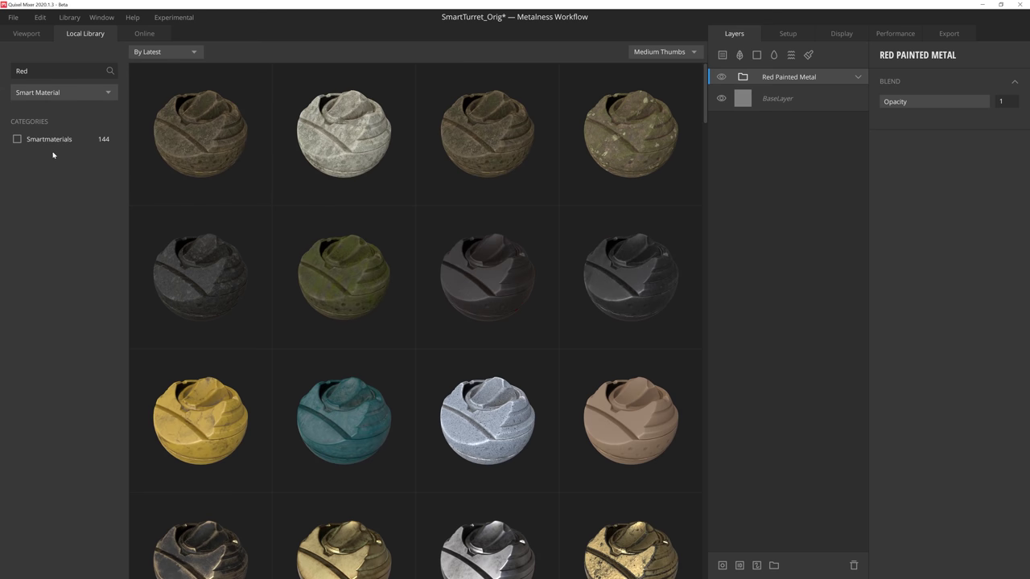
{"action": "left_click", "coordinate": [43, 73]}
{"action": "type", "text": "Tank"}
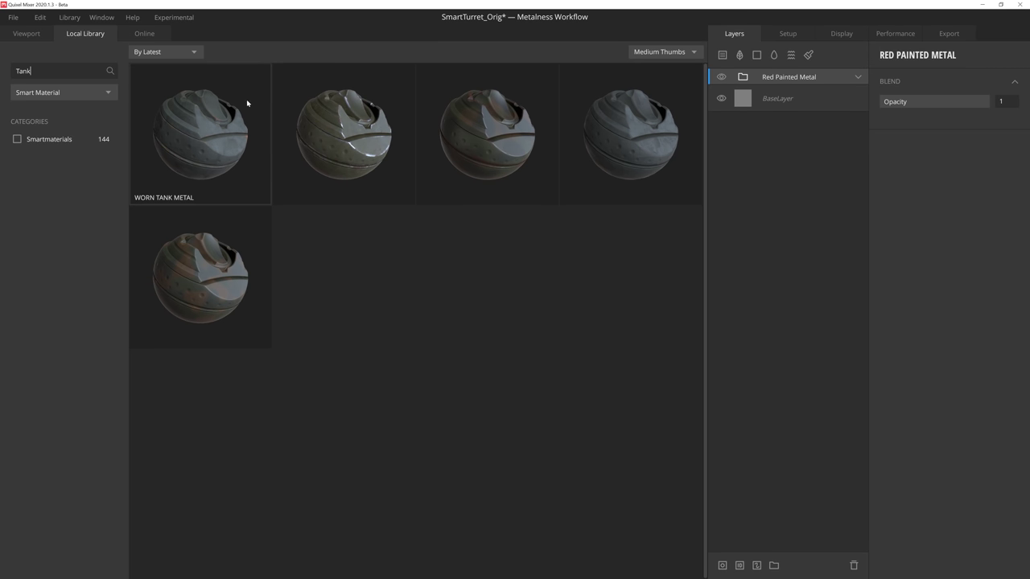
{"action": "left_click", "coordinate": [340, 124]}
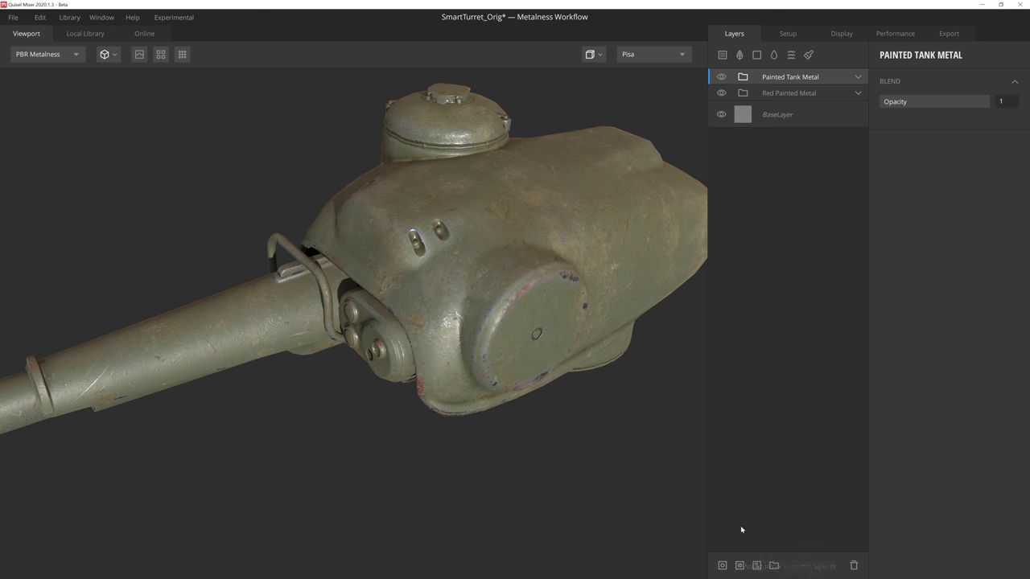
{"action": "key", "text": "i"}
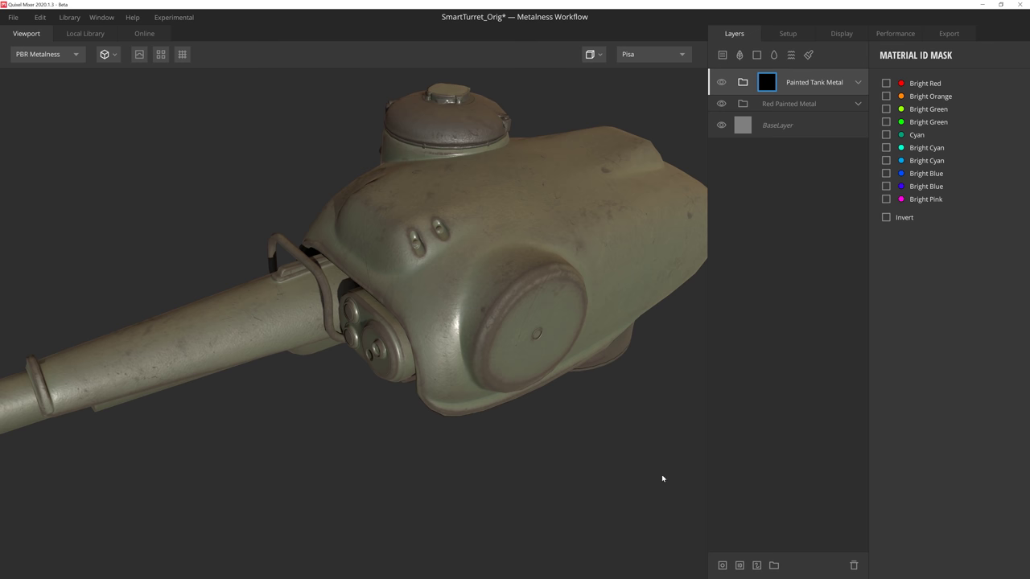
- Include Bright Red and Bright Orange in the Painted Tank Metal Material ID mask
{"action": "left_click", "coordinate": [177, 320]}
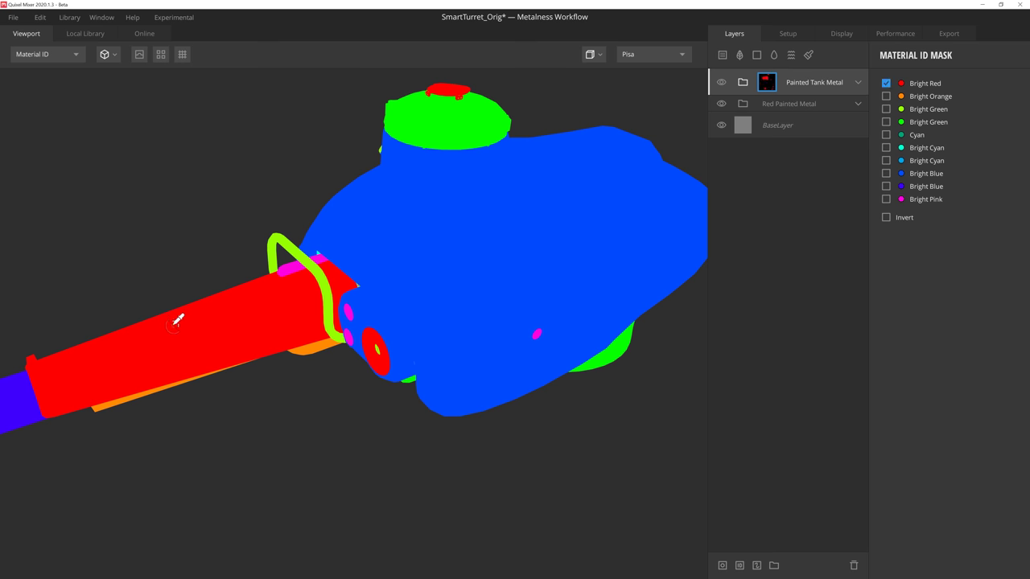
{"action": "left_click_drag", "start_coordinate": [230, 375], "coordinate": [321, 388], "text": "alt"}
{"action": "left_click", "coordinate": [189, 374]}
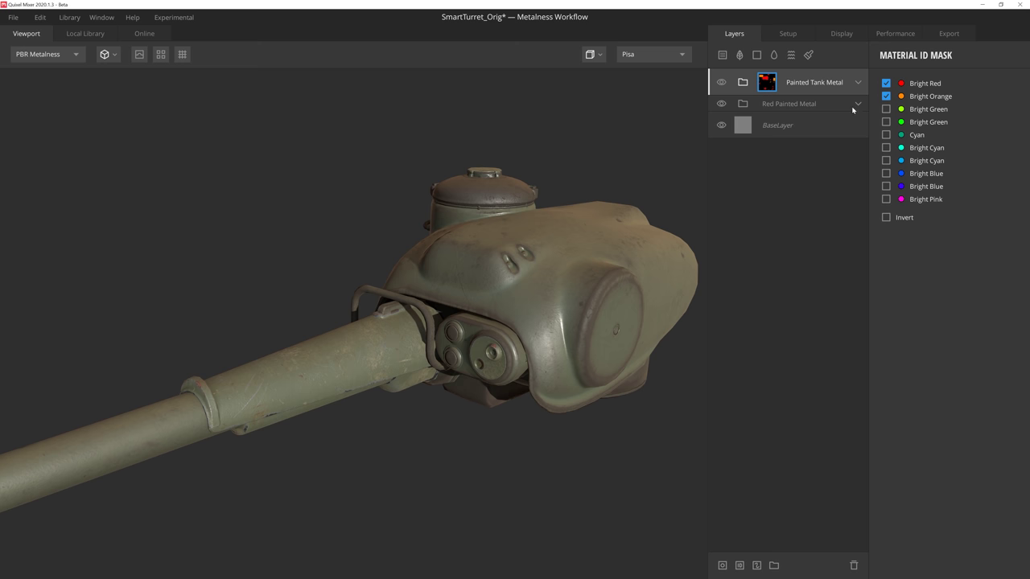
- Darken the Painted Tank Metal Base Paint albedo to 2F302A
{"action": "left_click", "coordinate": [858, 82]}
{"action": "left_click", "coordinate": [811, 224]}
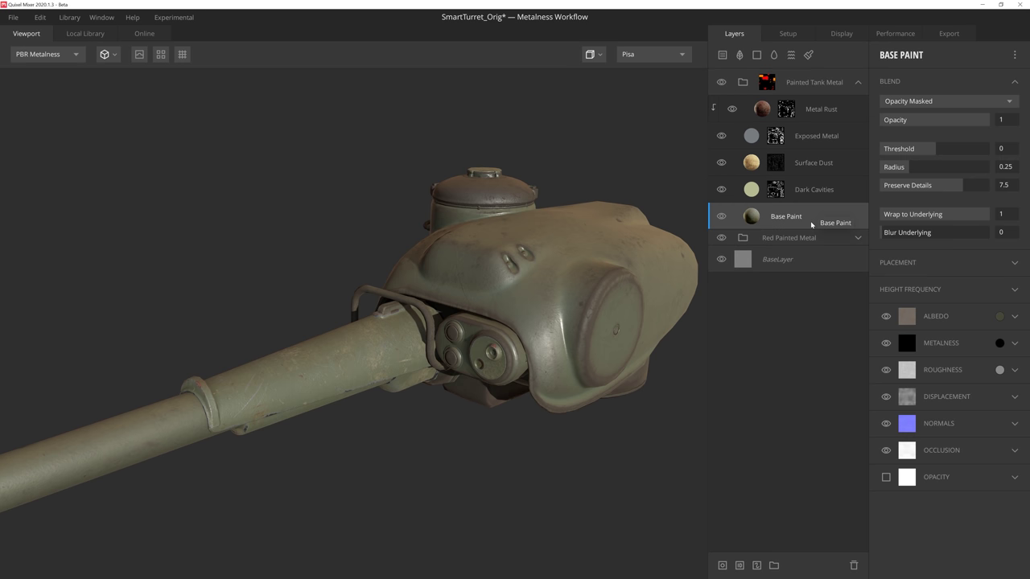
{"action": "left_click", "coordinate": [999, 316]}
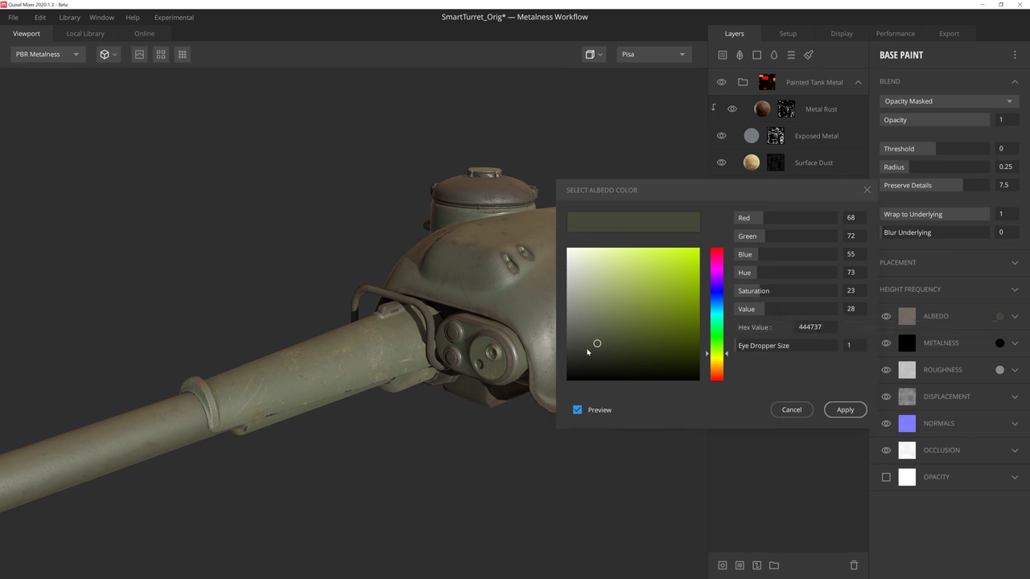
{"action": "left_click_drag", "start_coordinate": [587, 351], "coordinate": [586, 357]}
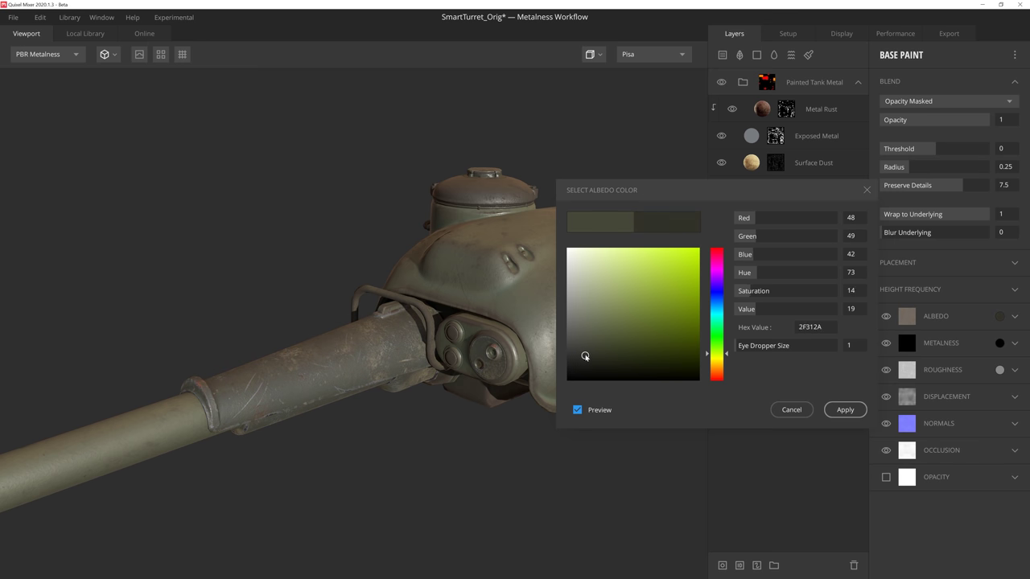
{"action": "left_click", "coordinate": [844, 412]}
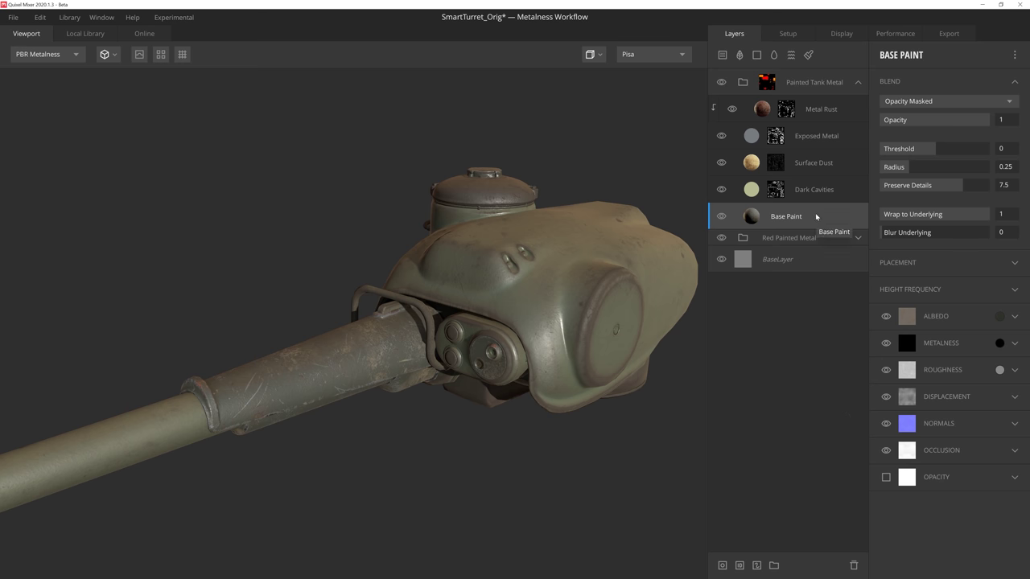
- Duplicate Base Paint and shift the copy's albedo to brown 3D382B
{"action": "key", "text": "ctrl+d"}
{"action": "left_click", "coordinate": [999, 316]}
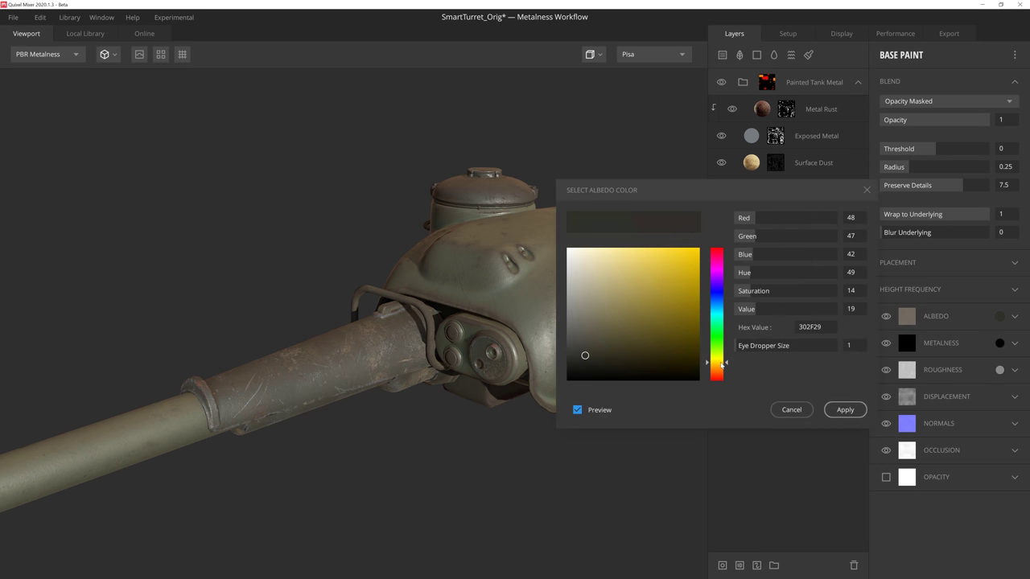
{"action": "left_click_drag", "start_coordinate": [593, 348], "coordinate": [605, 348]}
{"action": "left_click_drag", "start_coordinate": [454, 336], "coordinate": [456, 301], "text": "alt"}
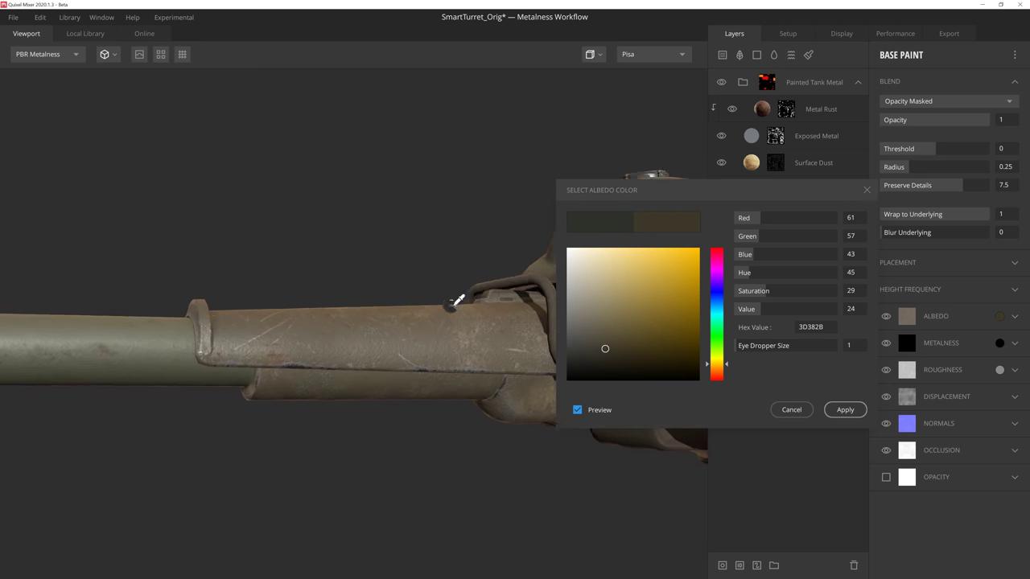
{"action": "left_click_drag", "start_coordinate": [604, 348], "coordinate": [609, 349]}
{"action": "left_click", "coordinate": [846, 409]}
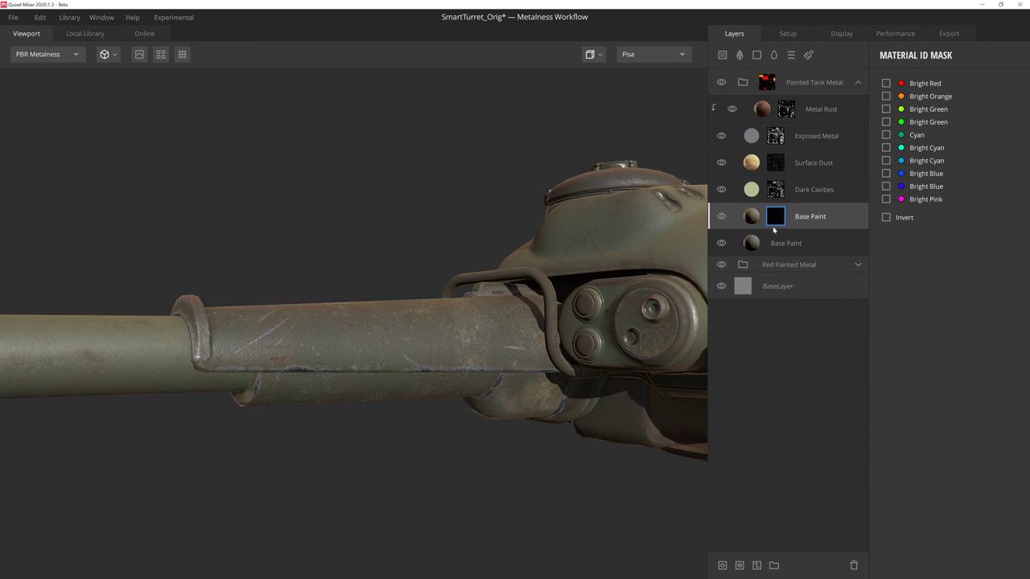
- Mask the brown Base Paint copy to the Bright Orange material ID
{"action": "left_click", "coordinate": [773, 216]}
{"action": "left_click", "coordinate": [441, 384]}
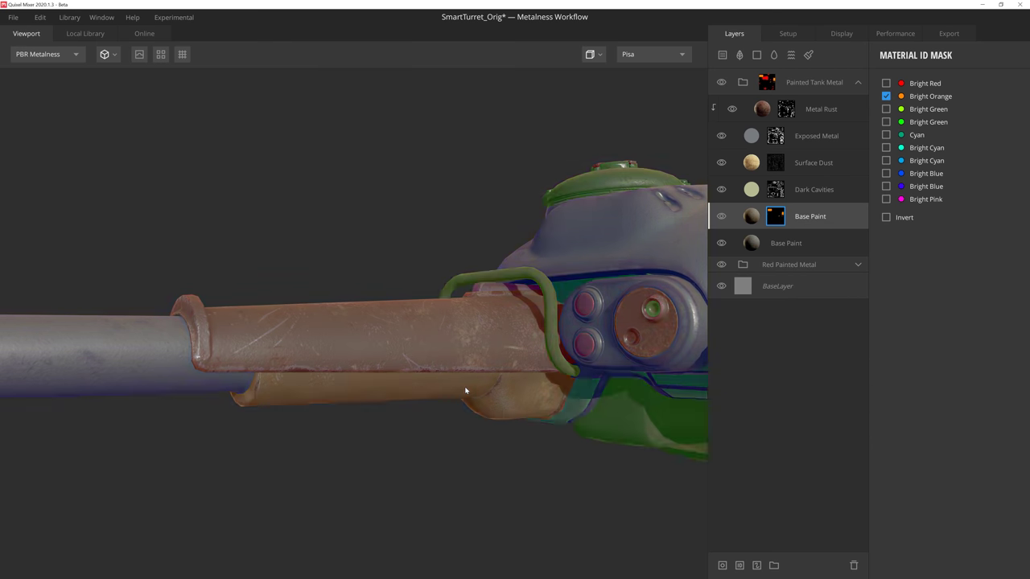
{"action": "mouse_move", "coordinate": [492, 413]}
{"action": "left_mouse_down"}
{"action": "mouse_move", "coordinate": [476, 423]}
{"action": "mouse_move", "coordinate": [510, 423]}
{"action": "mouse_move", "coordinate": [483, 432]}
{"action": "mouse_move", "coordinate": [485, 421]}
{"action": "mouse_move", "coordinate": [474, 421]}
{"action": "left_mouse_up"}
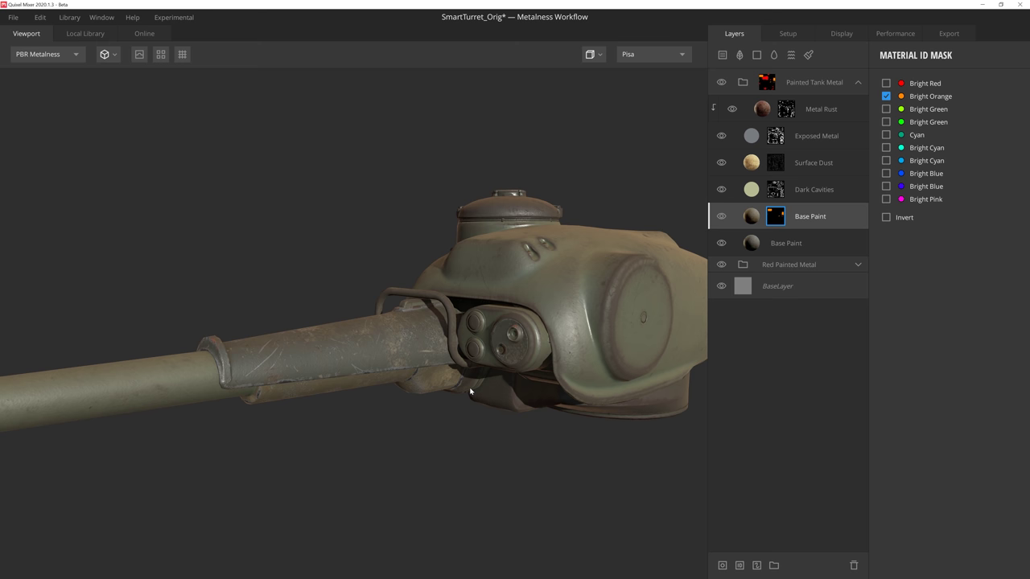
- Search 'Gun', apply Gun Metal, and mask it to the Bright Green ID parts
{"action": "left_click", "coordinate": [858, 82]}
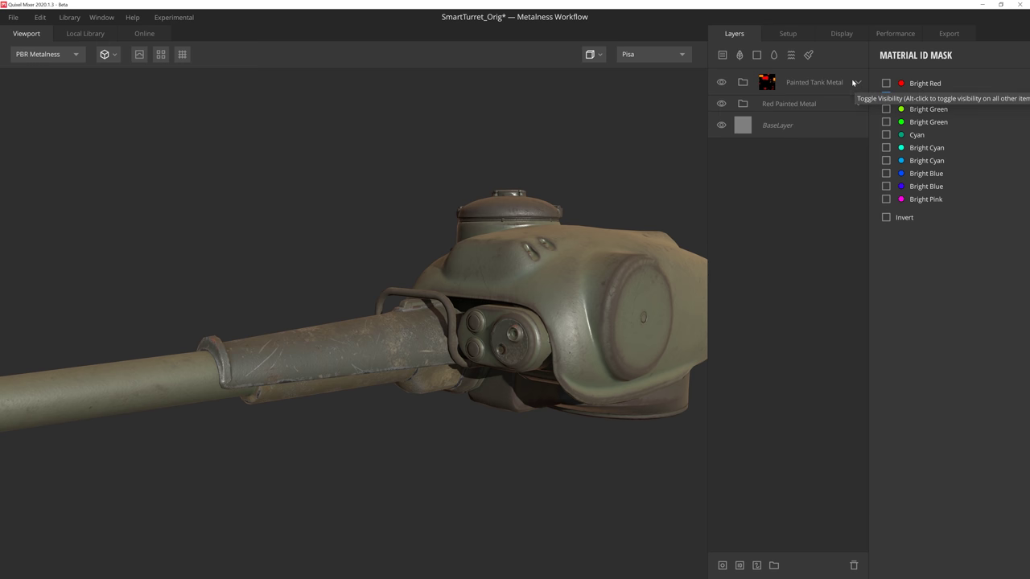
{"action": "left_click", "coordinate": [814, 83]}
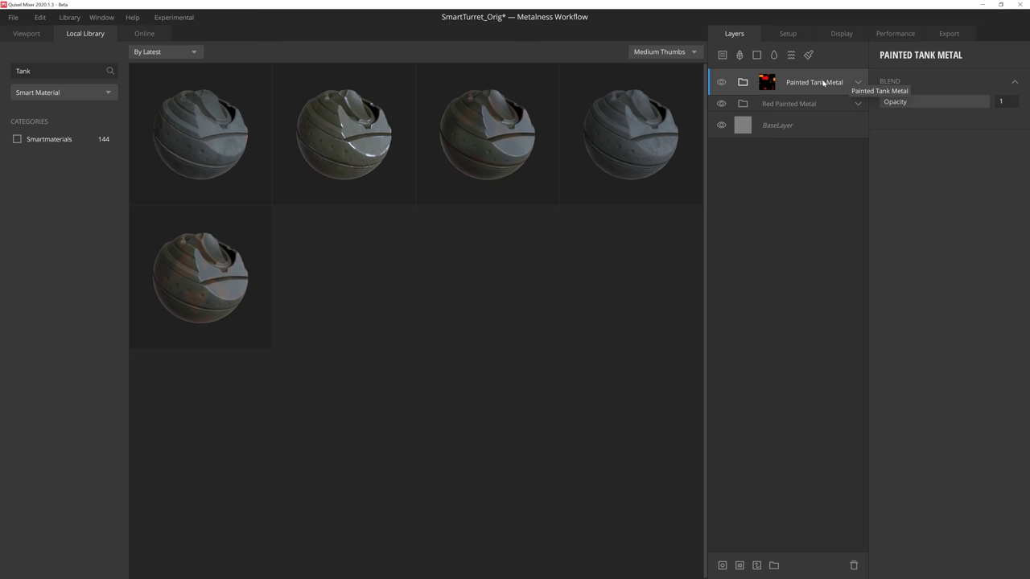
{"action": "double_click", "coordinate": [51, 71]}
{"action": "key", "text": "BackSpace"}
{"action": "type", "text": "Gun"}
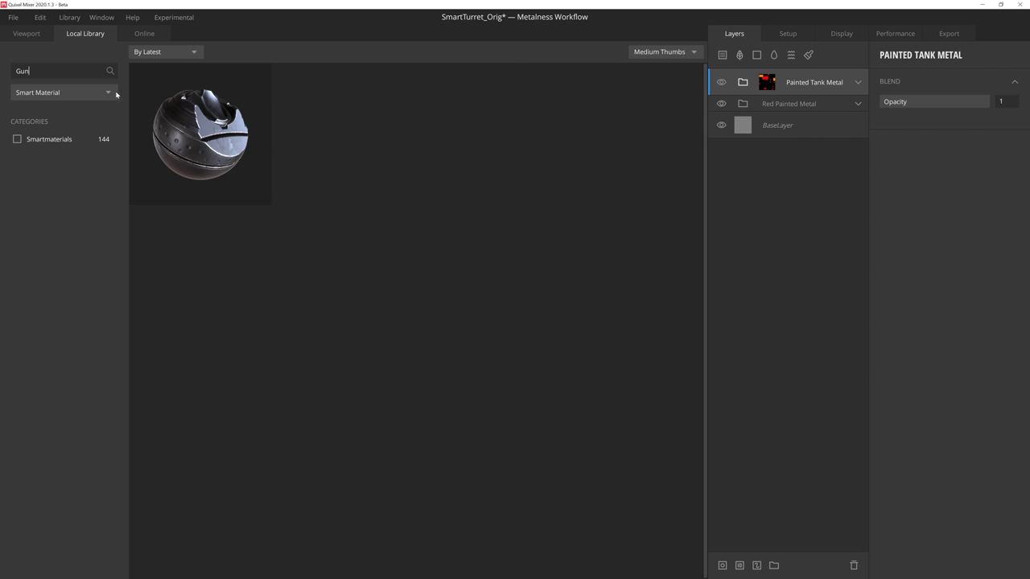
{"action": "left_click", "coordinate": [203, 136]}
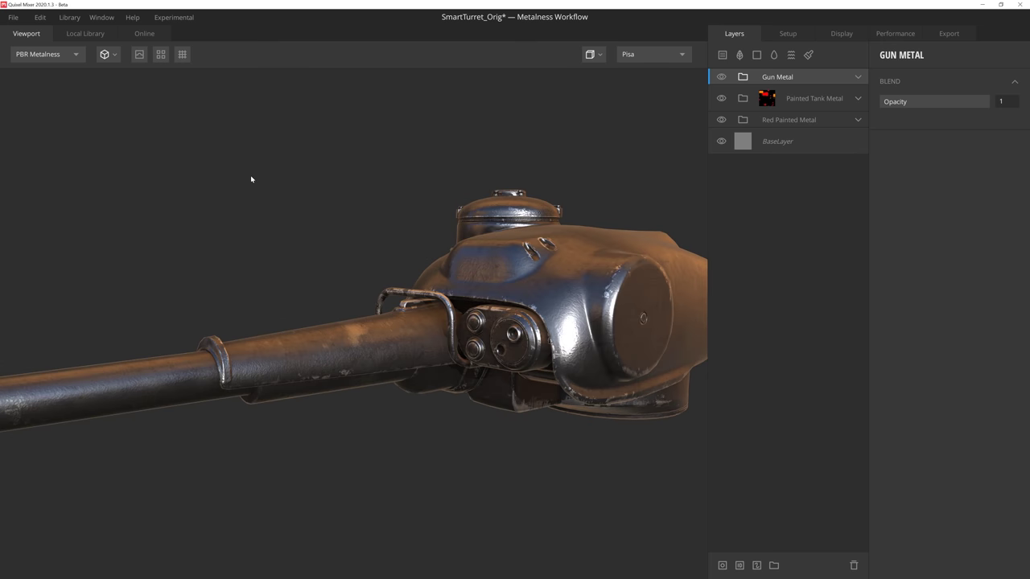
{"action": "left_click_drag", "start_coordinate": [251, 179], "coordinate": [375, 202]}
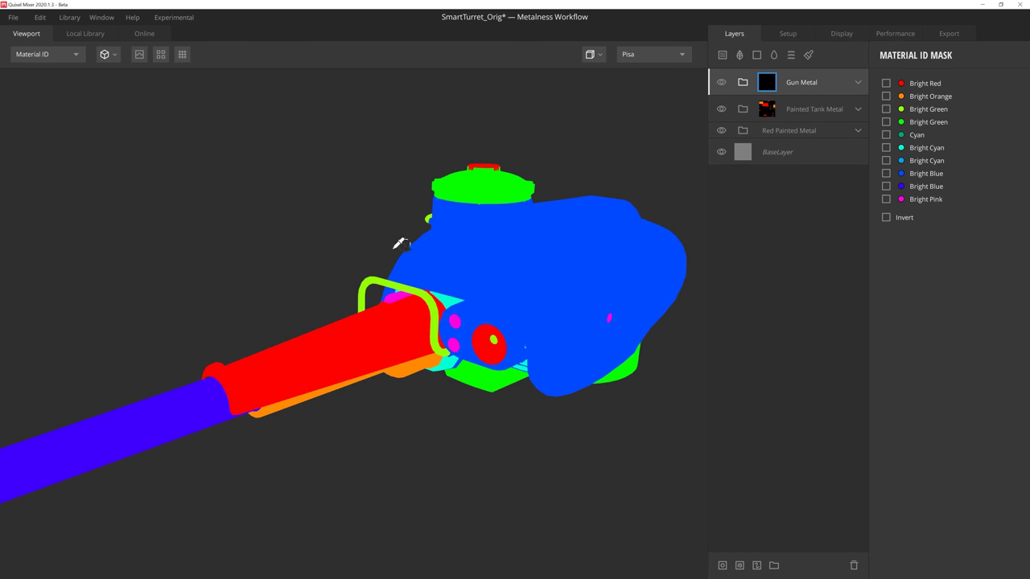
{"action": "left_click", "coordinate": [371, 281]}
- Pick a new colour shade for the Gun Metal Base Metal layer
{"action": "left_click", "coordinate": [857, 82]}
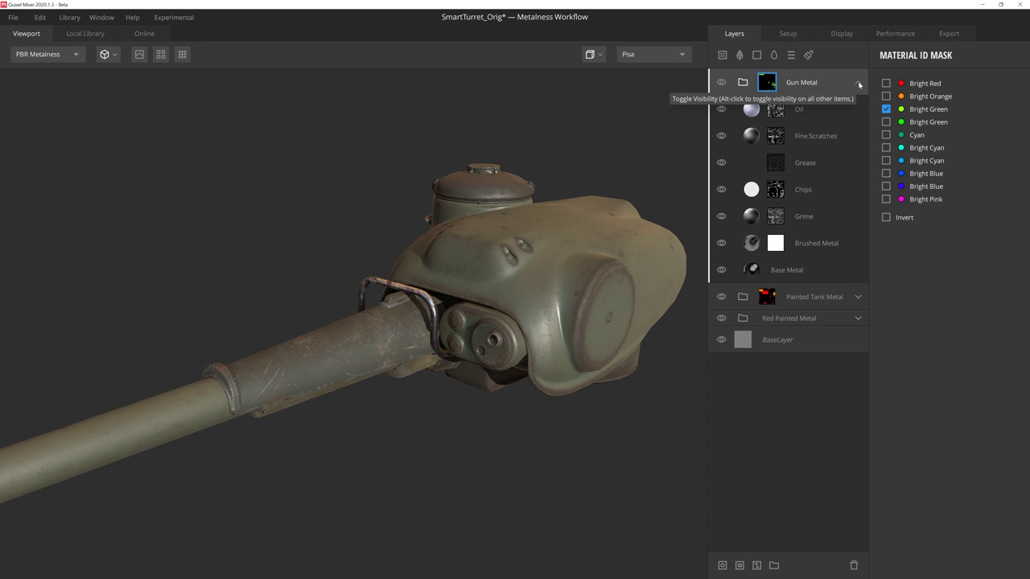
{"action": "left_click", "coordinate": [785, 268]}
{"action": "left_click", "coordinate": [999, 369]}
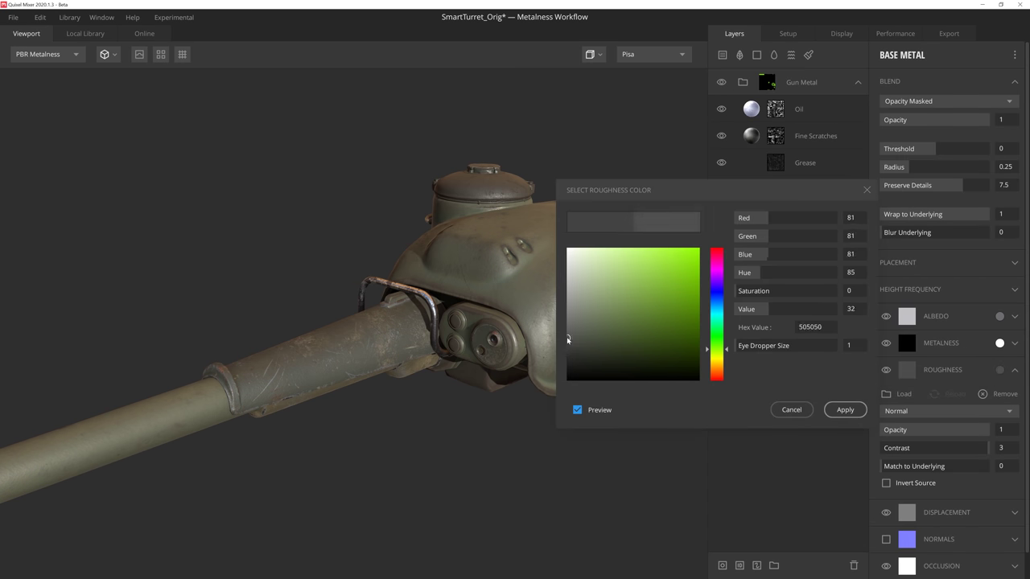
{"action": "left_click", "coordinate": [573, 332]}
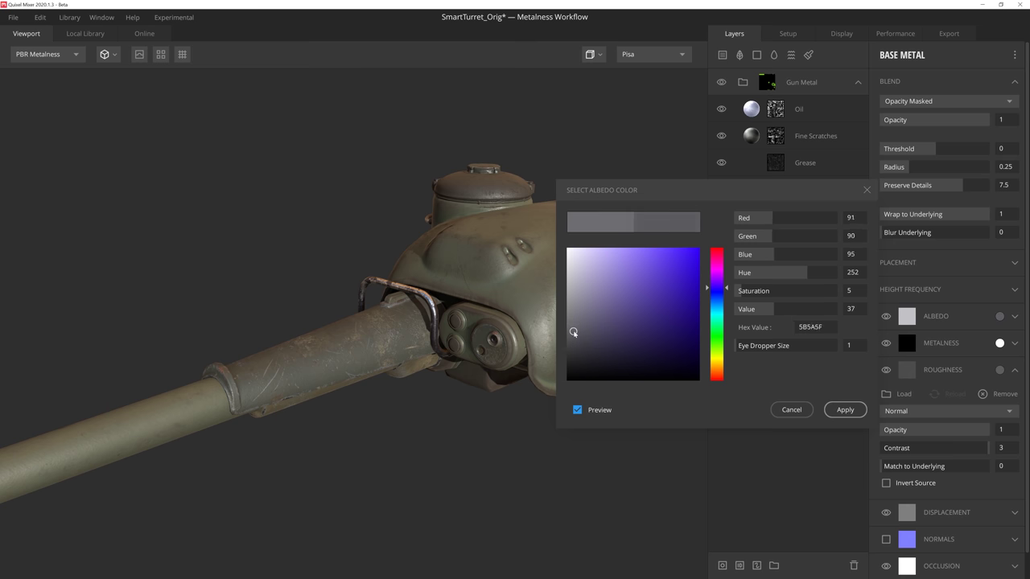
{"action": "left_click", "coordinate": [845, 409]}
- Keep the light Chips albedo and give Chips a lighter grey roughness
{"action": "left_click", "coordinate": [797, 190]}
{"action": "left_click", "coordinate": [999, 289]}
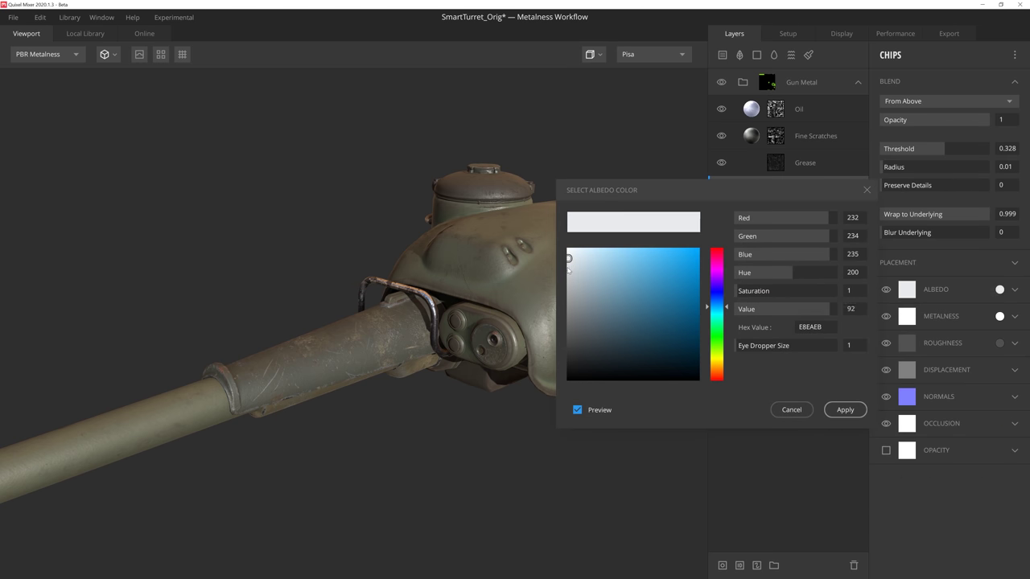
{"action": "left_click", "coordinate": [844, 345]}
{"action": "left_click", "coordinate": [999, 342]}
{"action": "left_click", "coordinate": [568, 322]}
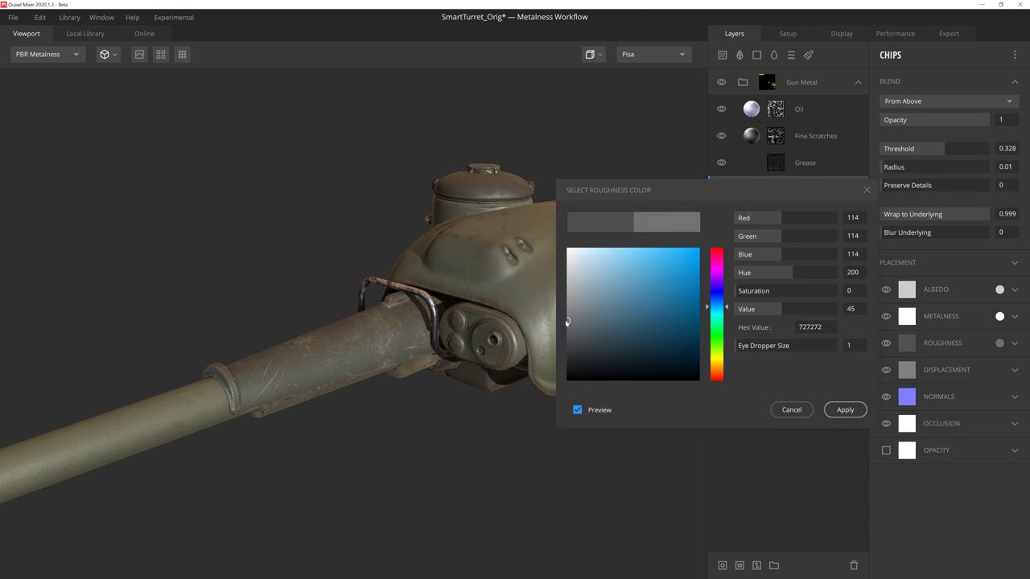
{"action": "left_click", "coordinate": [835, 411]}
{"action": "left_click_drag", "start_coordinate": [524, 391], "coordinate": [510, 384]}
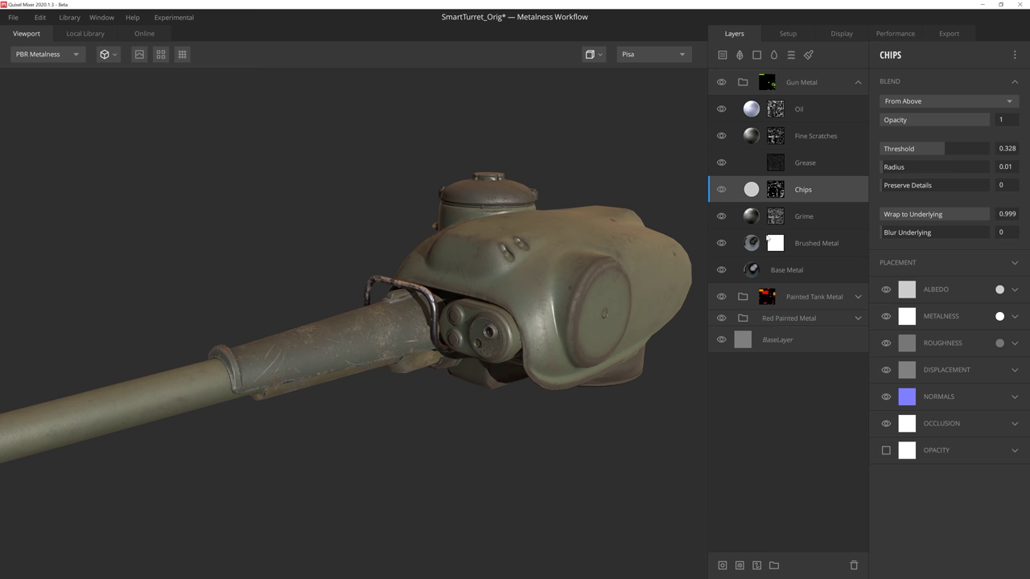
{"action": "left_click", "coordinate": [857, 82]}
- Search 'sci' and apply the Sci Fi Painted Metal smart material
{"action": "left_click", "coordinate": [839, 81]}
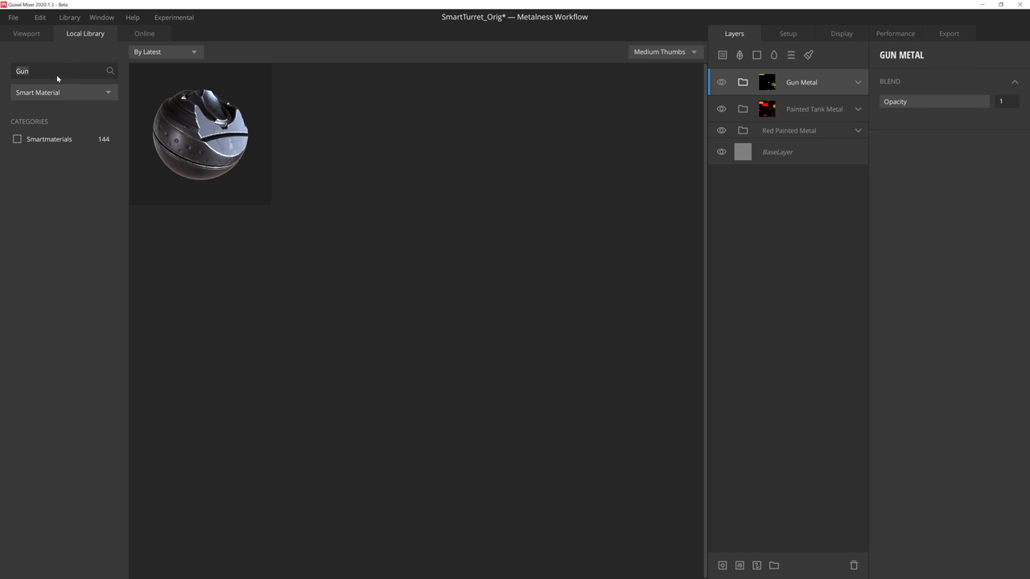
{"action": "type", "text": "sci"}
{"action": "double_click", "coordinate": [225, 116]}
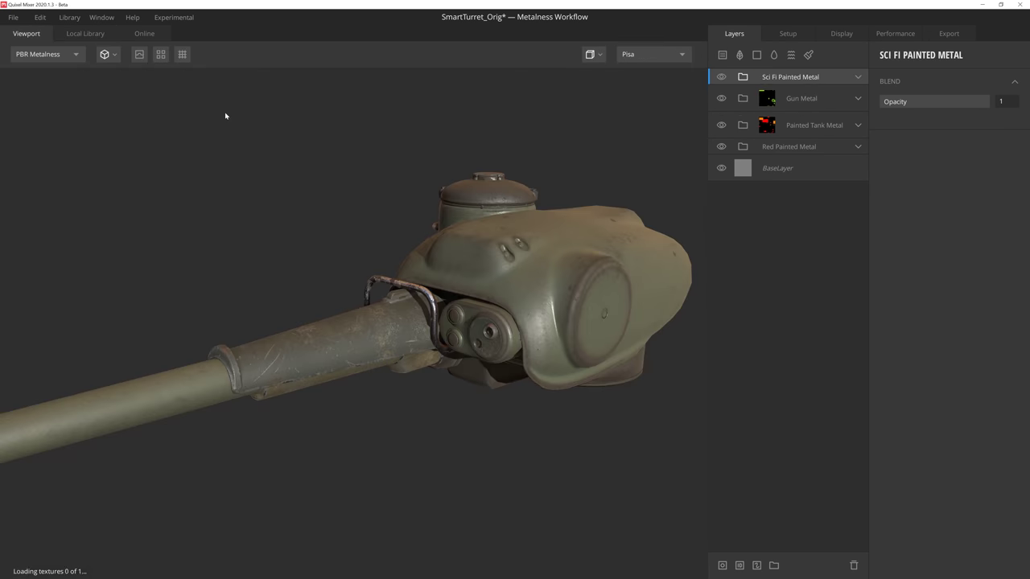
{"action": "left_click_drag", "start_coordinate": [225, 116], "coordinate": [351, 214]}
{"action": "scroll", "coordinate": [348, 241], "scroll_direction": "up", "scroll_amount": 3}
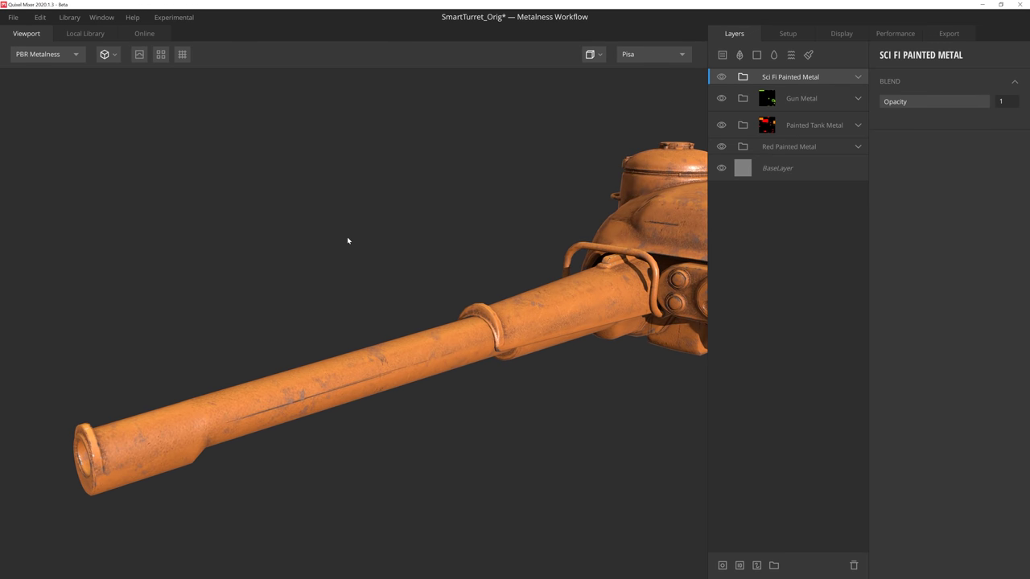
- Mask Sci Fi Painted Metal to the barrel's Bright Blue section
{"action": "left_click", "coordinate": [739, 564]}
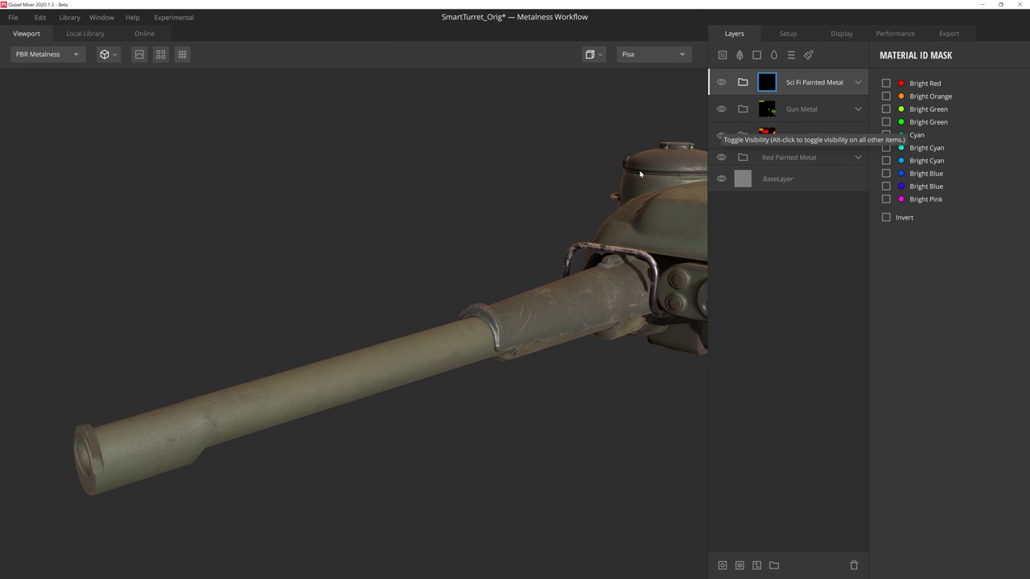
{"action": "left_click", "coordinate": [296, 394]}
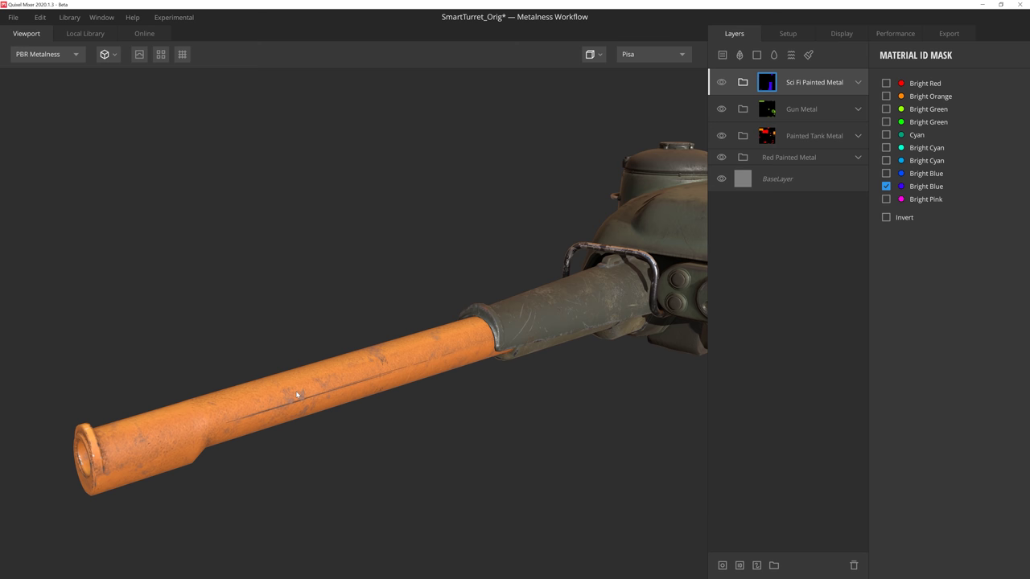
{"action": "left_click", "coordinate": [858, 82]}
- Darken the Sci Fi Painted Metal Paint albedo to dark brown
{"action": "left_click", "coordinate": [756, 243]}
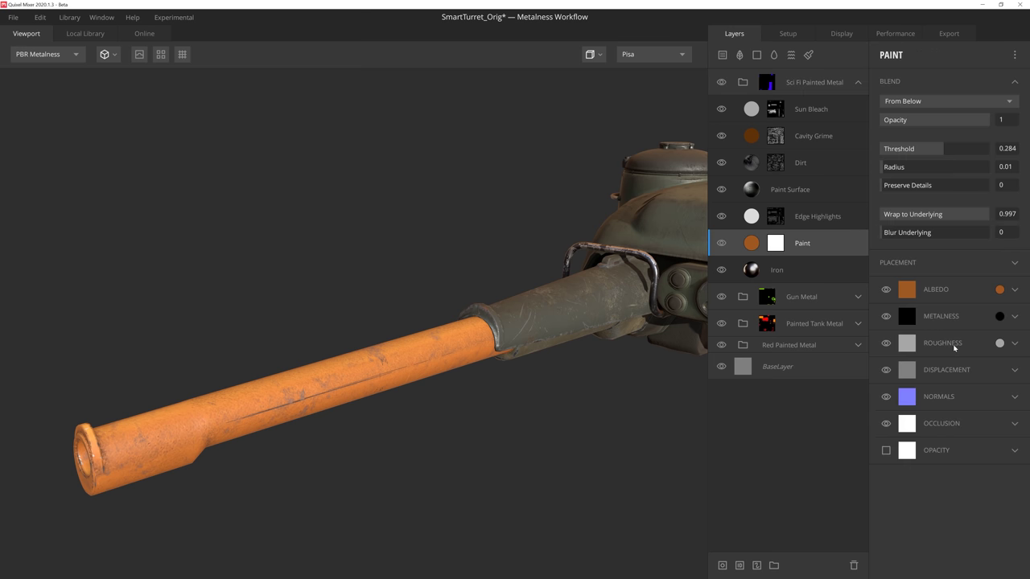
{"action": "left_click", "coordinate": [999, 289]}
{"action": "left_click_drag", "start_coordinate": [605, 333], "coordinate": [582, 361]}
{"action": "left_click", "coordinate": [845, 410]}
- Set the Cavity Grime albedo to dull brown 342D26
{"action": "left_click", "coordinate": [813, 136]}
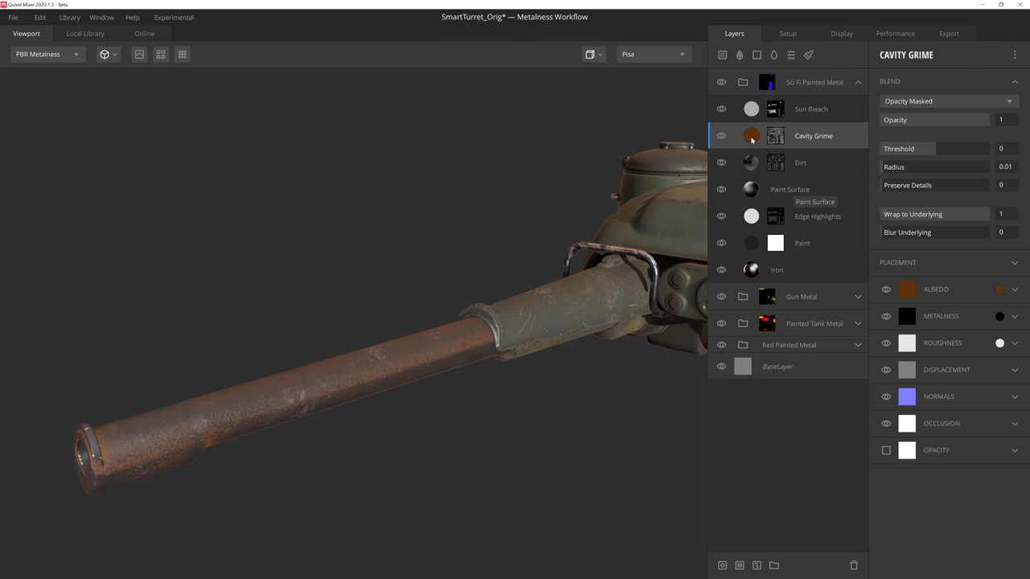
{"action": "left_click", "coordinate": [999, 289]}
{"action": "mouse_move", "coordinate": [612, 326]}
{"action": "left_mouse_down"}
{"action": "mouse_move", "coordinate": [623, 339]}
{"action": "mouse_move", "coordinate": [602, 354]}
{"action": "left_mouse_up"}
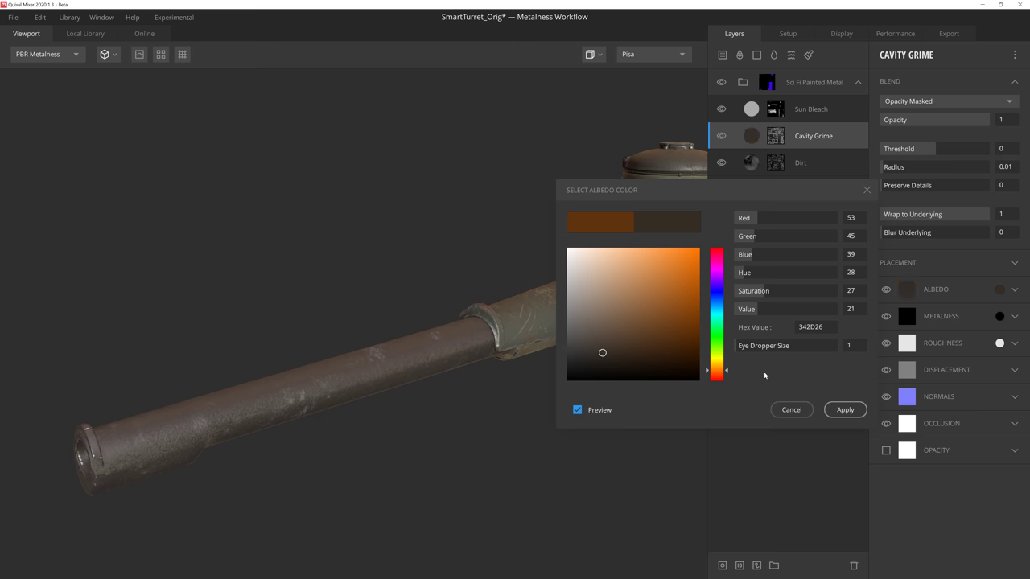
{"action": "left_click", "coordinate": [845, 409]}
{"action": "mouse_move", "coordinate": [593, 404]}
{"action": "left_mouse_down"}
{"action": "mouse_move", "coordinate": [559, 379]}
{"action": "mouse_move", "coordinate": [593, 383]}
{"action": "mouse_move", "coordinate": [597, 400]}
{"action": "mouse_move", "coordinate": [450, 426]}
{"action": "left_mouse_up"}
- Search 'park', apply Parkerized Steel, and mask it to the Bright Pink parts
{"action": "left_click", "coordinate": [857, 82]}
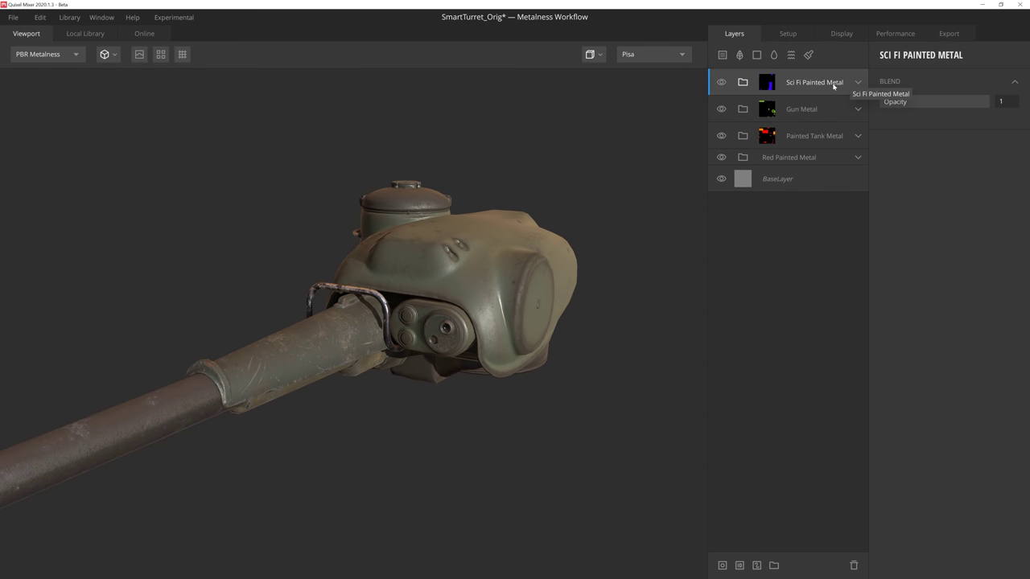
{"action": "left_click", "coordinate": [85, 32]}
{"action": "type", "text": "park"}
{"action": "left_click", "coordinate": [199, 129]}
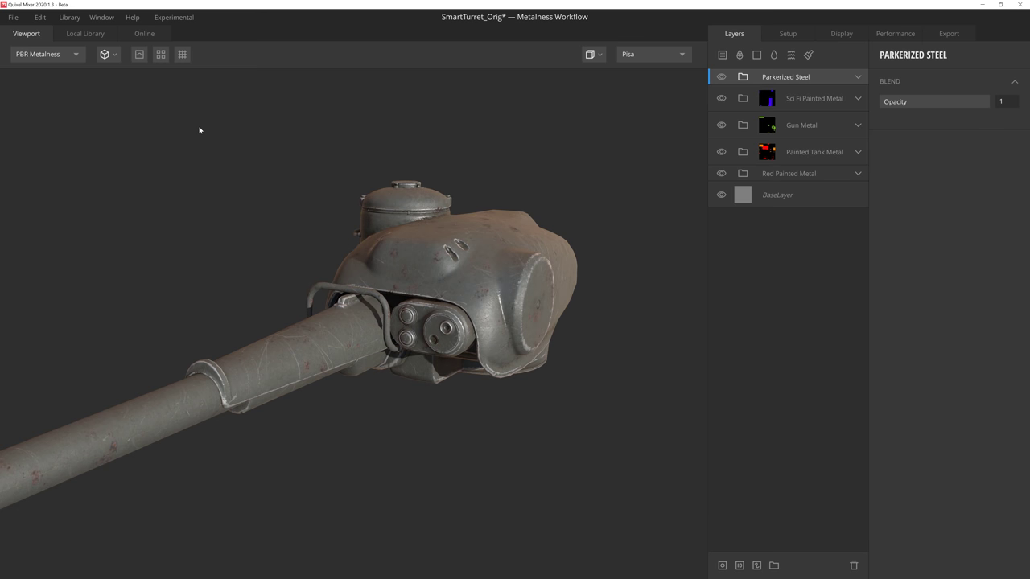
{"action": "left_click", "coordinate": [407, 320]}
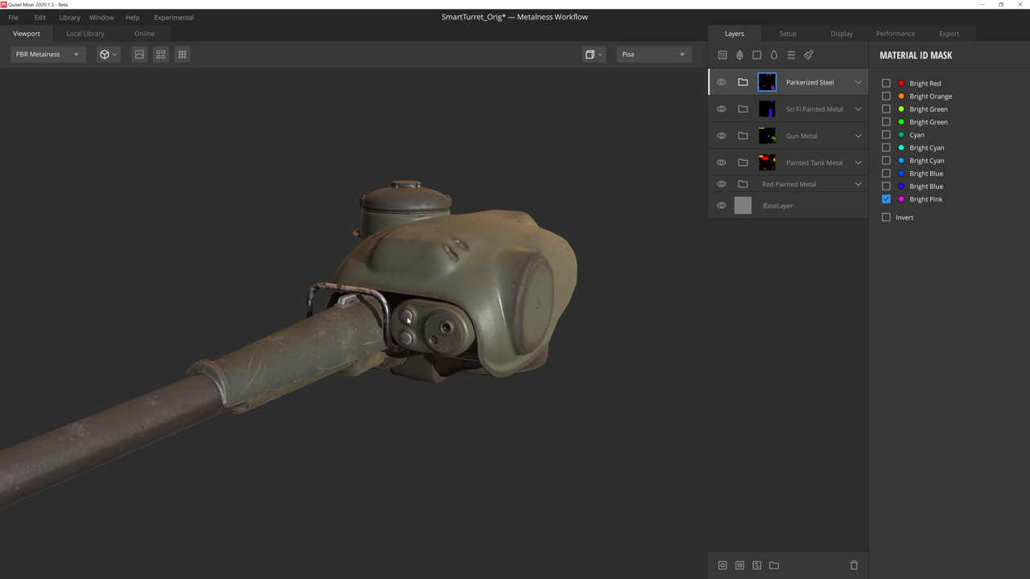
{"action": "key", "text": "ctrl+2"}
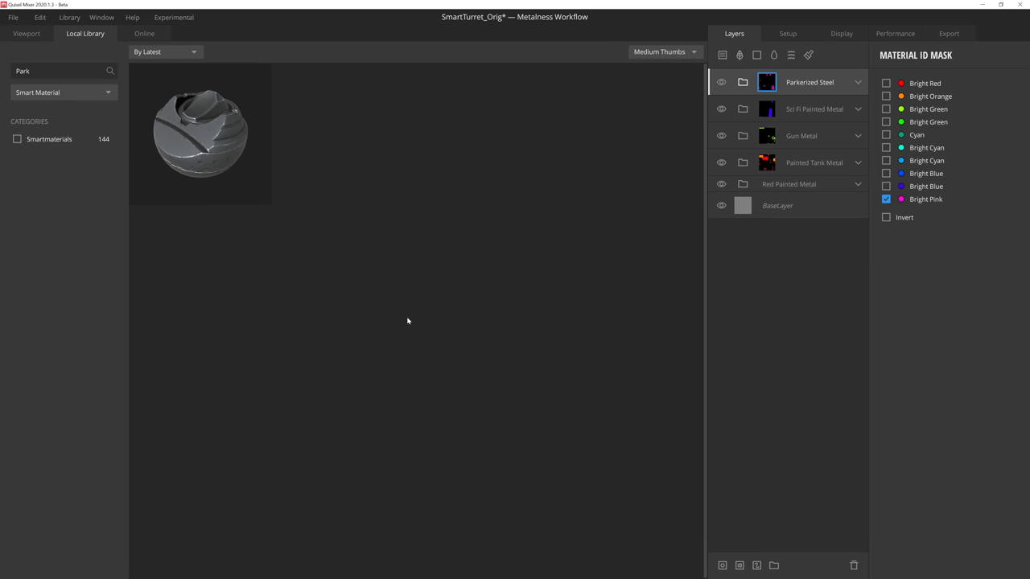
- Search 'rust', apply Old Rusted Metal, and mask it to the Bright Cyan parts
{"action": "type", "text": "rust"}
{"action": "double_click", "coordinate": [185, 126]}
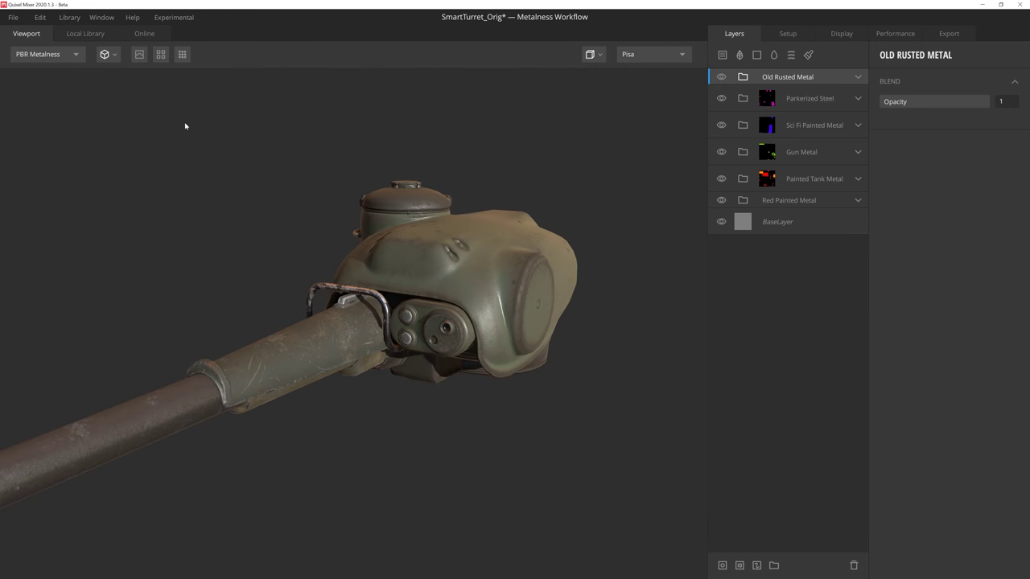
{"action": "left_click_drag", "start_coordinate": [185, 125], "coordinate": [420, 308]}
{"action": "left_click", "coordinate": [351, 306]}
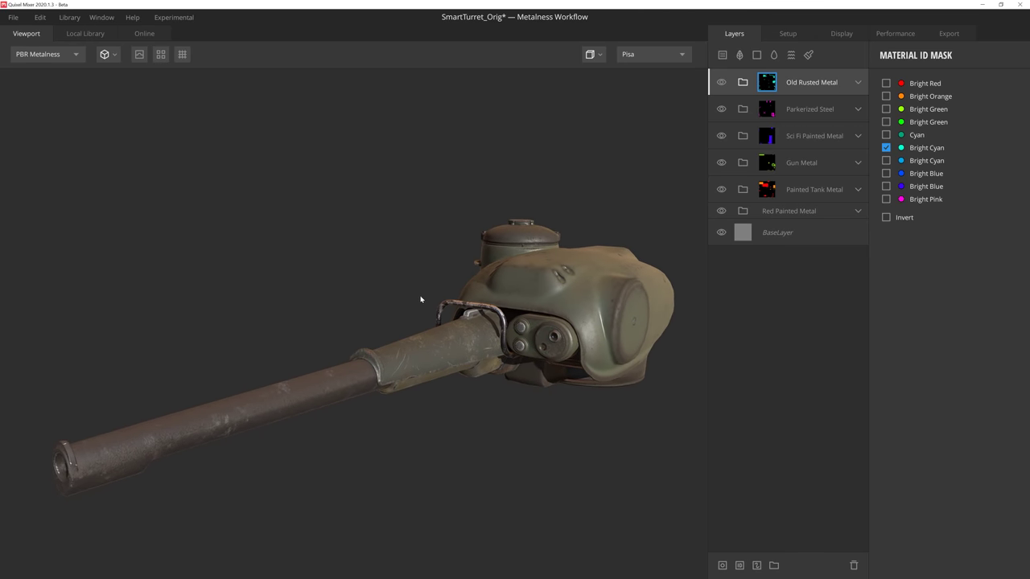
{"action": "scroll", "coordinate": [420, 299], "scroll_direction": "up", "scroll_amount": 2}
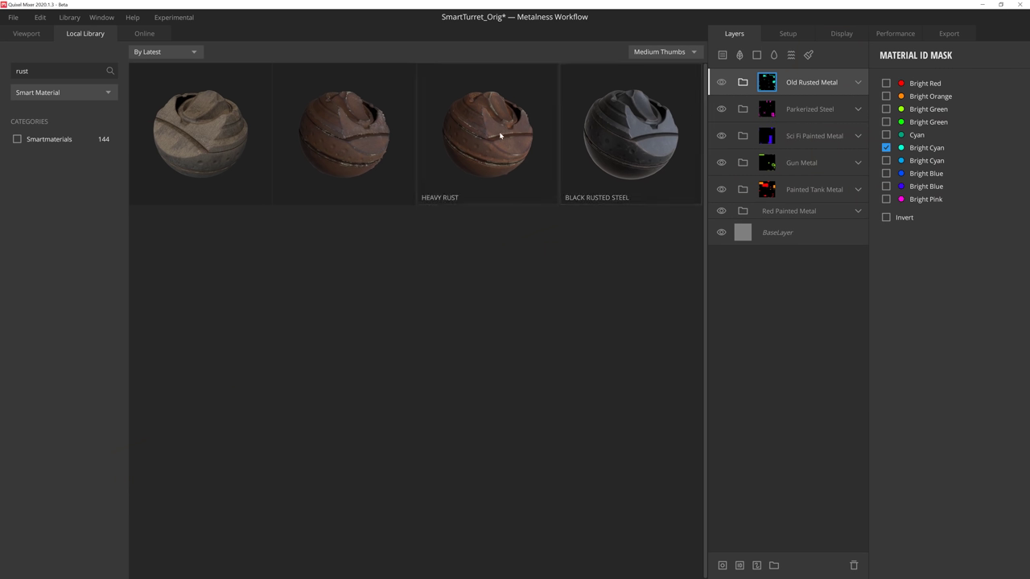
- Apply Heavy Rust masked to the green cap, red barrel, orange and blue/purple parts
{"action": "double_click", "coordinate": [486, 141]}
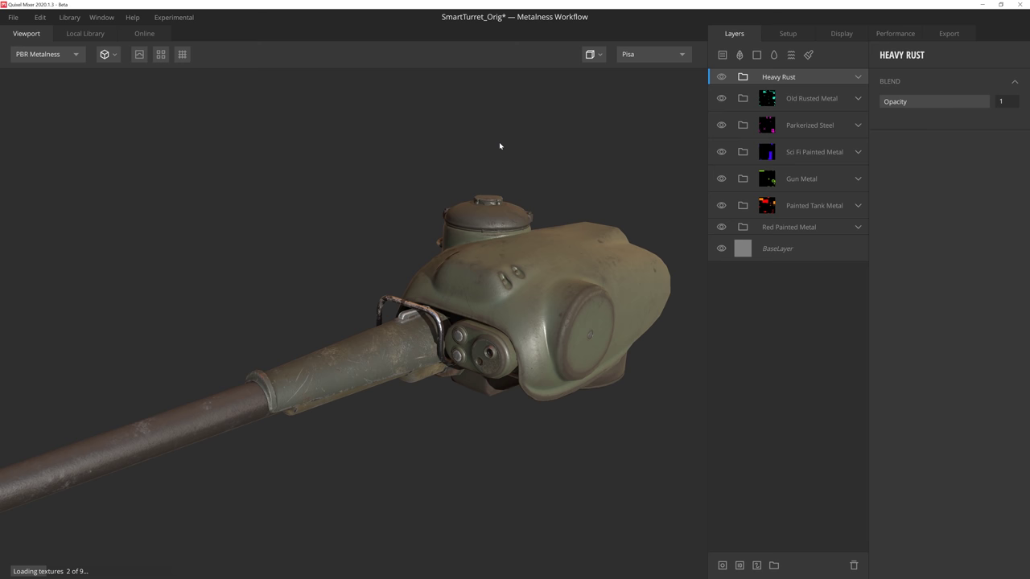
{"action": "left_click_drag", "start_coordinate": [498, 146], "coordinate": [544, 209]}
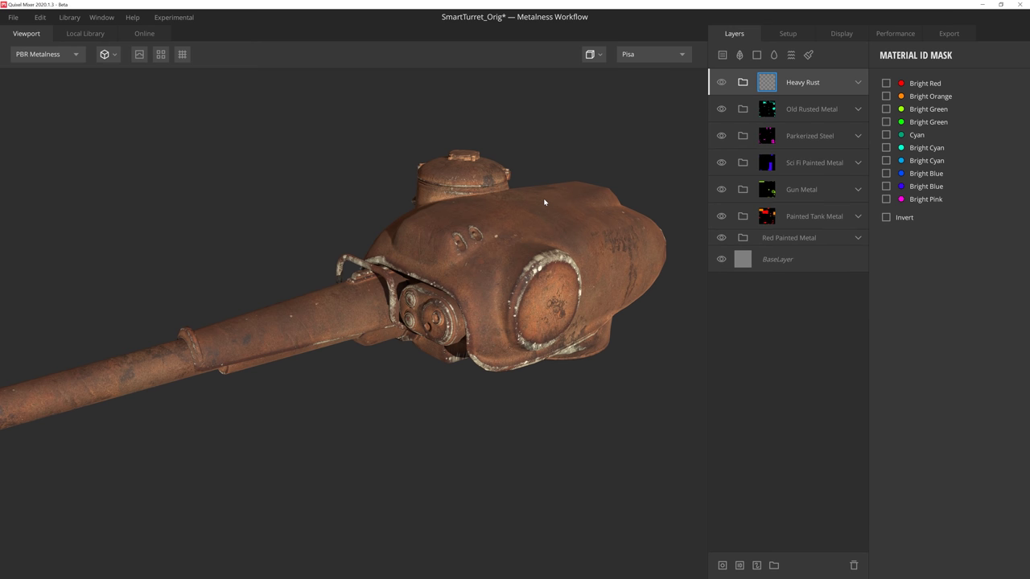
{"action": "left_click", "coordinate": [478, 174]}
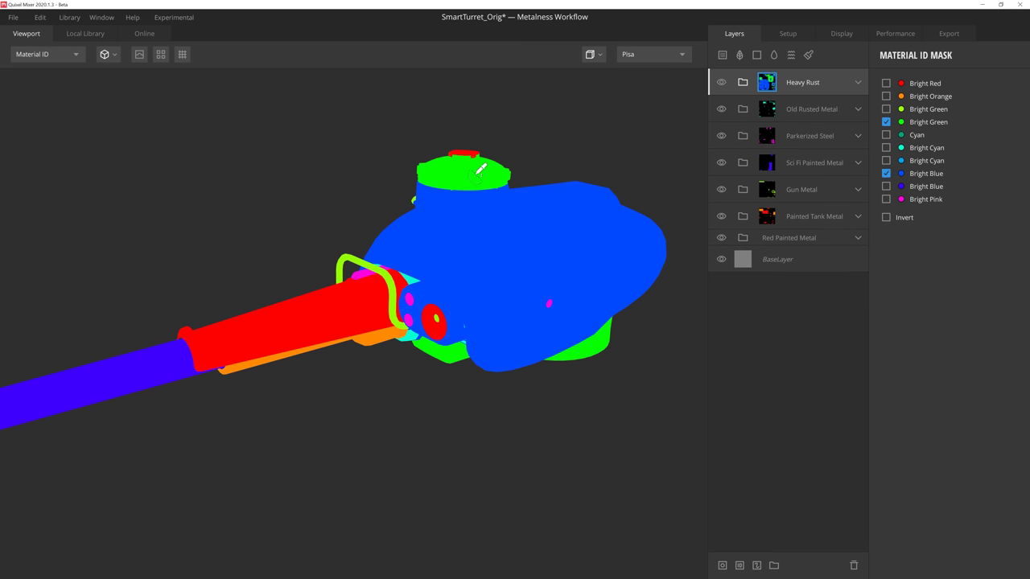
{"action": "left_click", "coordinate": [336, 302]}
{"action": "left_click", "coordinate": [327, 341]}
{"action": "left_click", "coordinate": [130, 366]}
{"action": "key", "text": "Escape"}
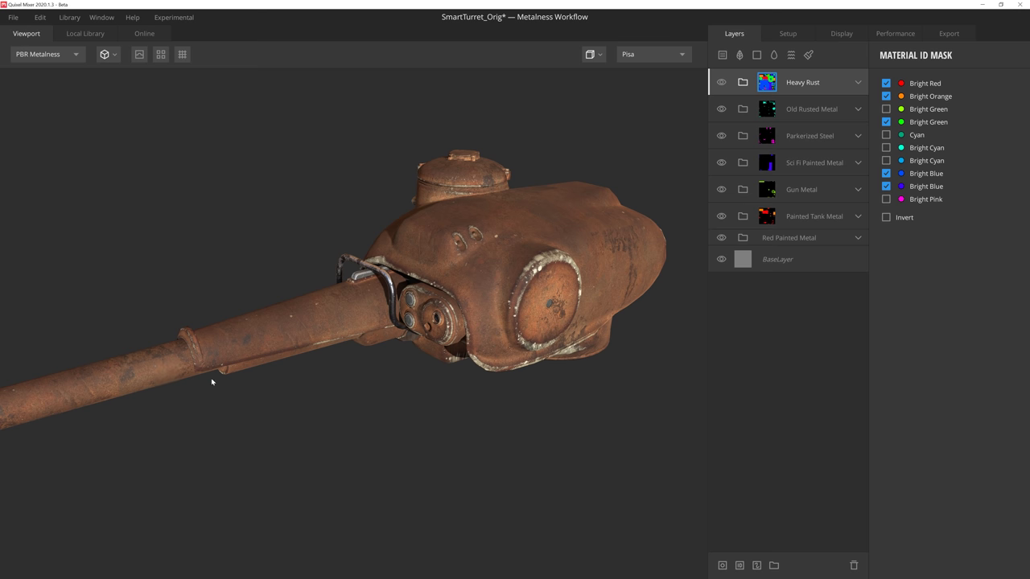
- Give Heavy Rust a mask stack with an Edges Only Curvature component at about 0.679
{"action": "left_click", "coordinate": [722, 566]}
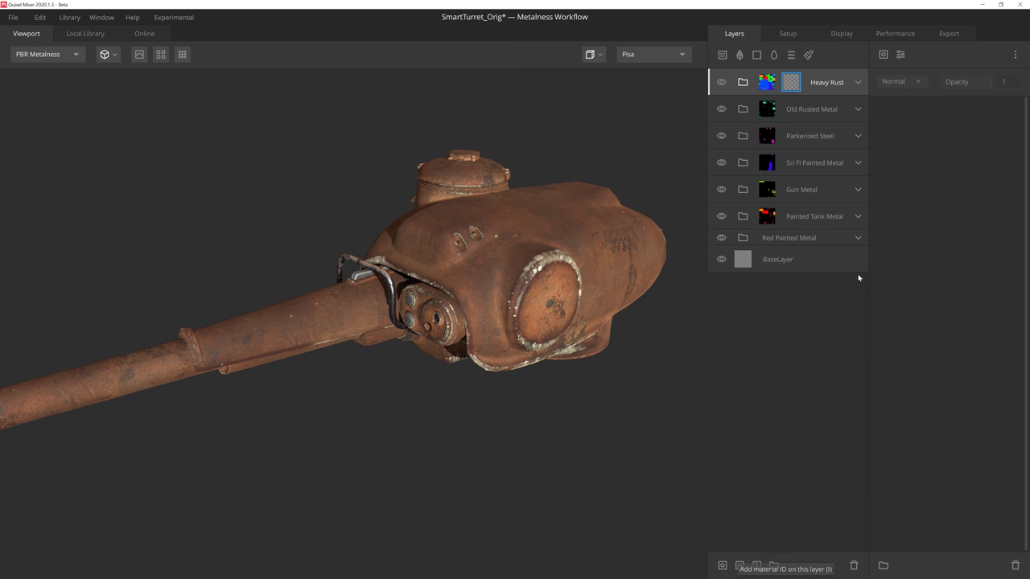
{"action": "left_click", "coordinate": [882, 54]}
{"action": "left_click", "coordinate": [910, 152]}
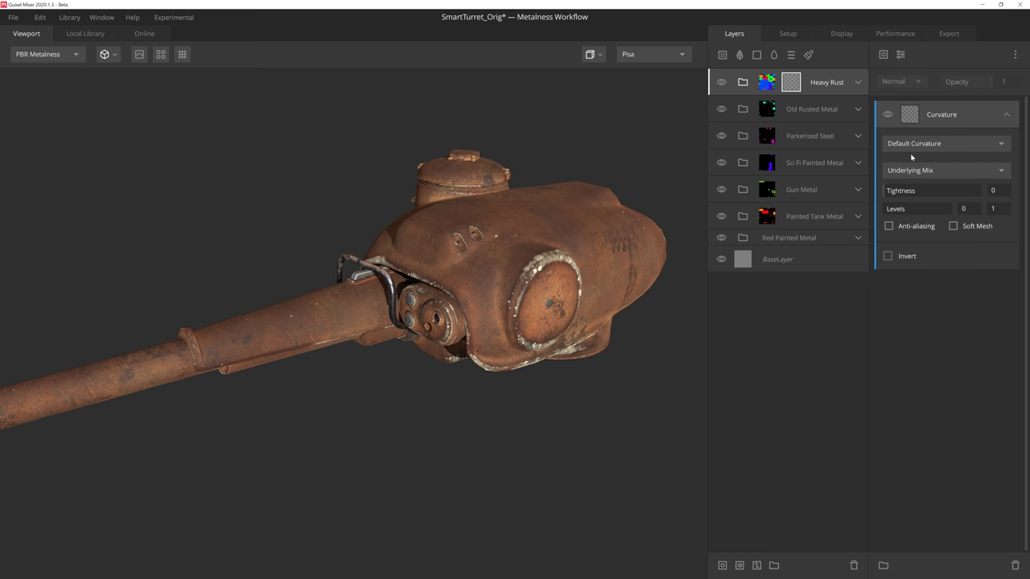
{"action": "left_click", "coordinate": [923, 143]}
{"action": "left_click", "coordinate": [919, 176]}
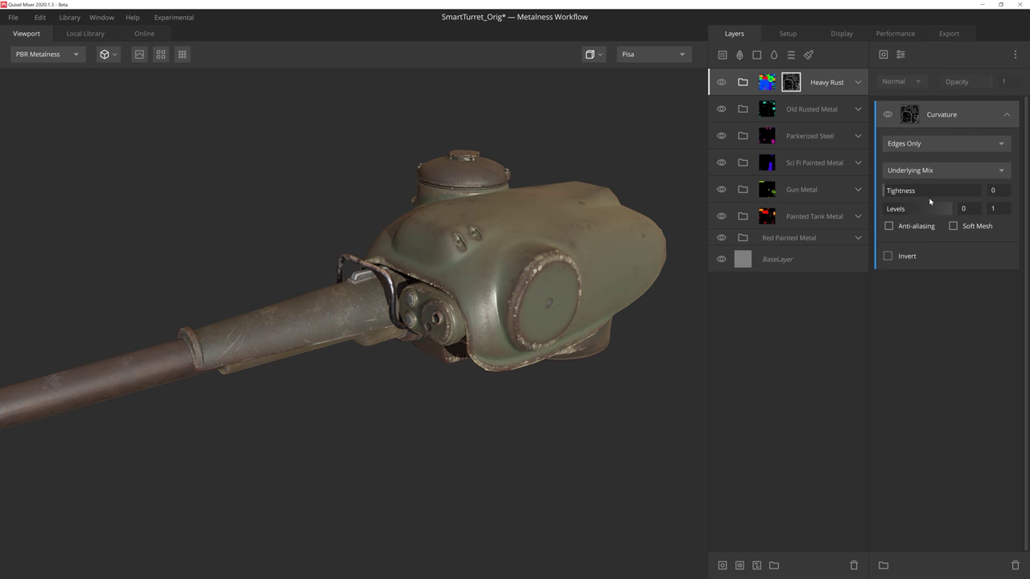
{"action": "left_click_drag", "start_coordinate": [947, 210], "coordinate": [895, 211]}
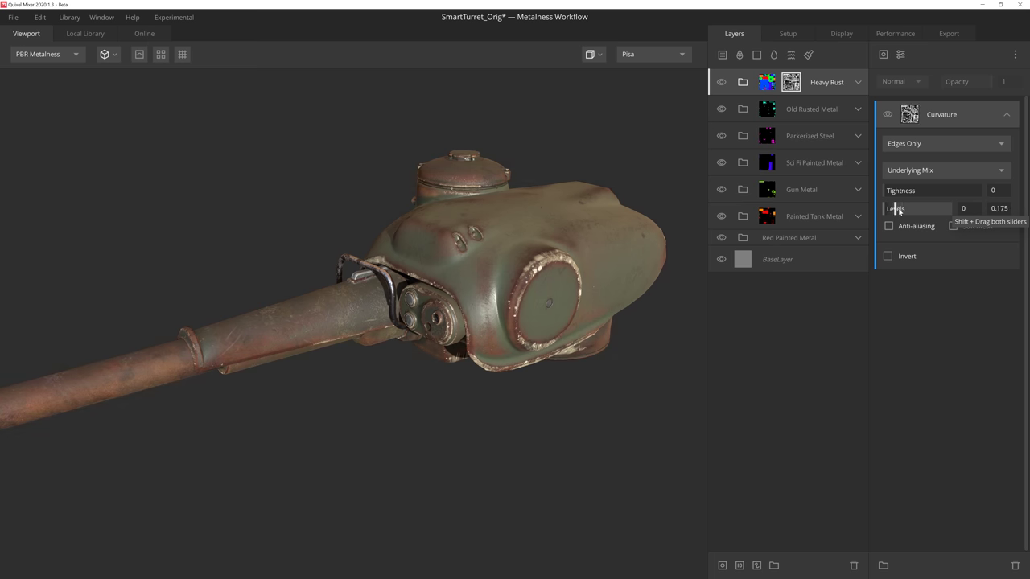
- Add a tilted Normal mask component and fade it to 0.187 opacity
{"action": "left_click", "coordinate": [883, 55]}
{"action": "left_click", "coordinate": [906, 139]}
{"action": "mouse_move", "coordinate": [909, 168]}
{"action": "left_mouse_down"}
{"action": "mouse_move", "coordinate": [931, 166]}
{"action": "mouse_move", "coordinate": [909, 168]}
{"action": "left_mouse_up"}
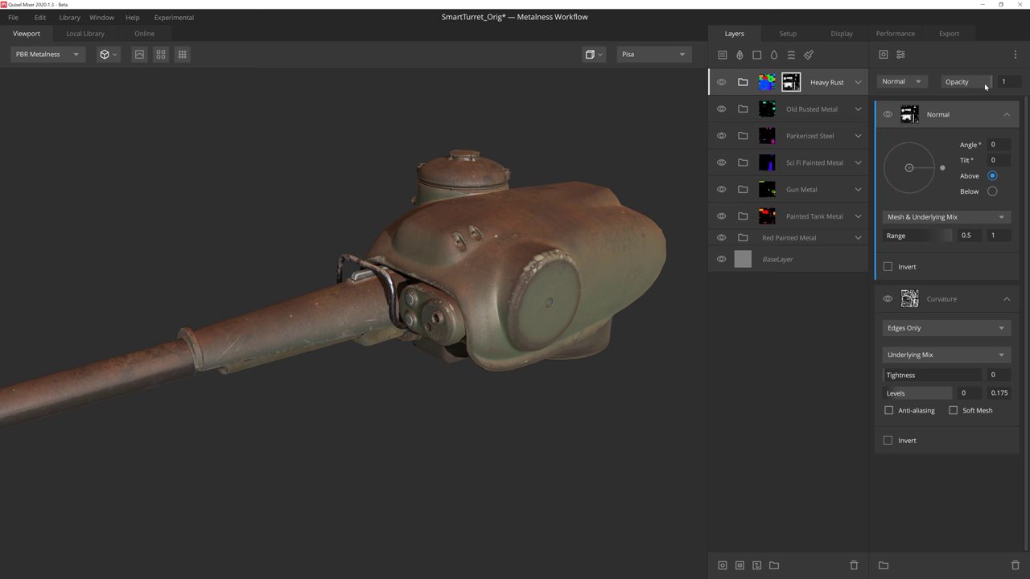
{"action": "left_click_drag", "start_coordinate": [985, 84], "coordinate": [952, 83]}
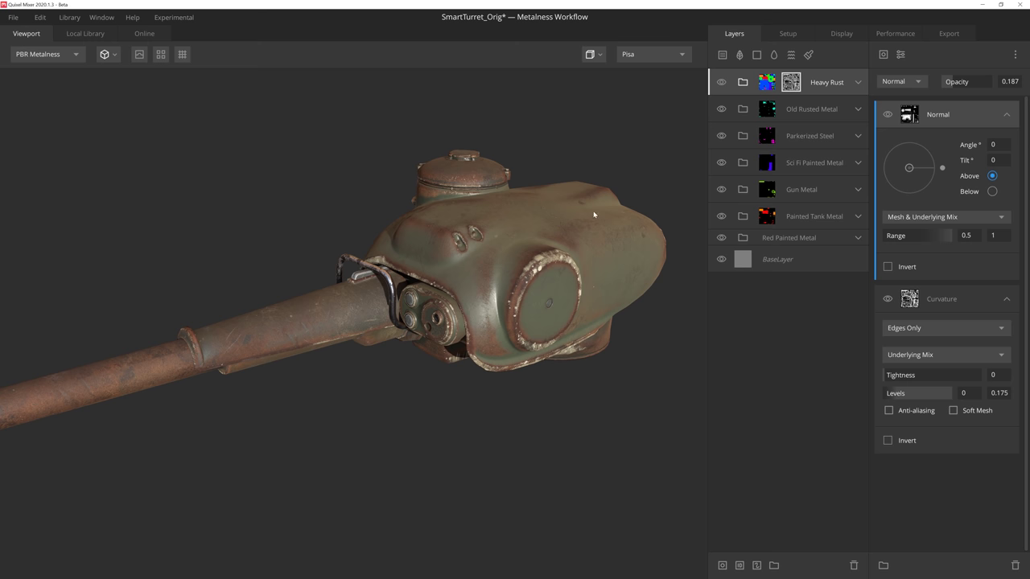
- Add a Map mask component using the Window Stains imperfection, blended as Overlay
{"action": "left_click", "coordinate": [883, 54]}
{"action": "left_click", "coordinate": [894, 74]}
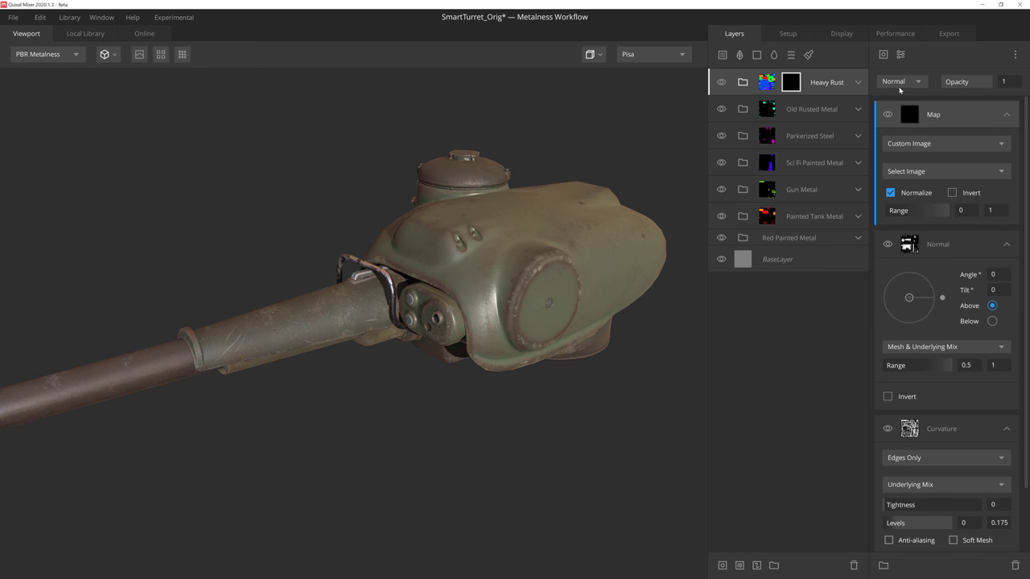
{"action": "left_click", "coordinate": [941, 143]}
{"action": "left_click", "coordinate": [942, 193]}
{"action": "left_click", "coordinate": [1000, 171]}
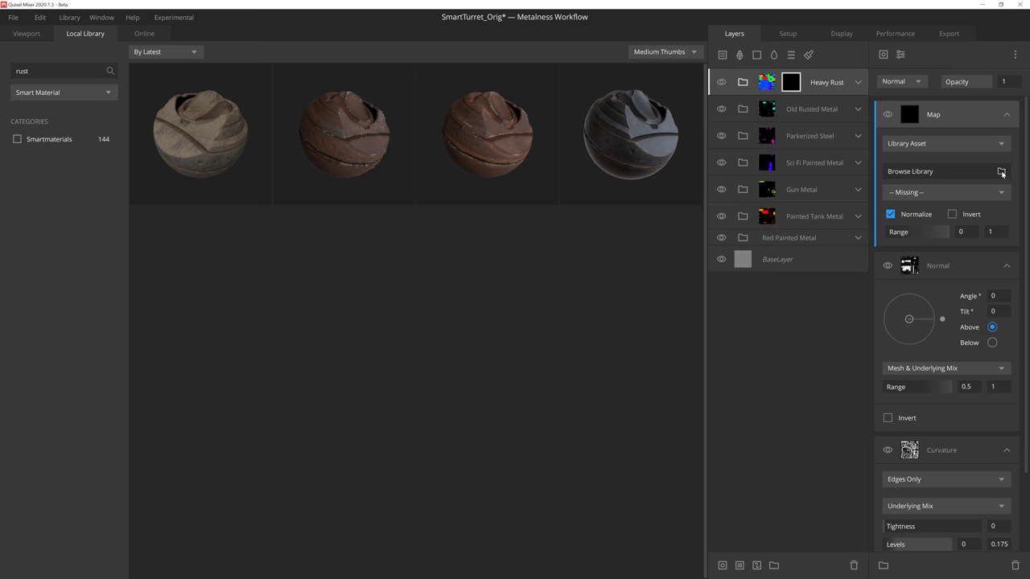
{"action": "left_click", "coordinate": [62, 92]}
{"action": "left_click", "coordinate": [47, 172]}
{"action": "double_click", "coordinate": [44, 72]}
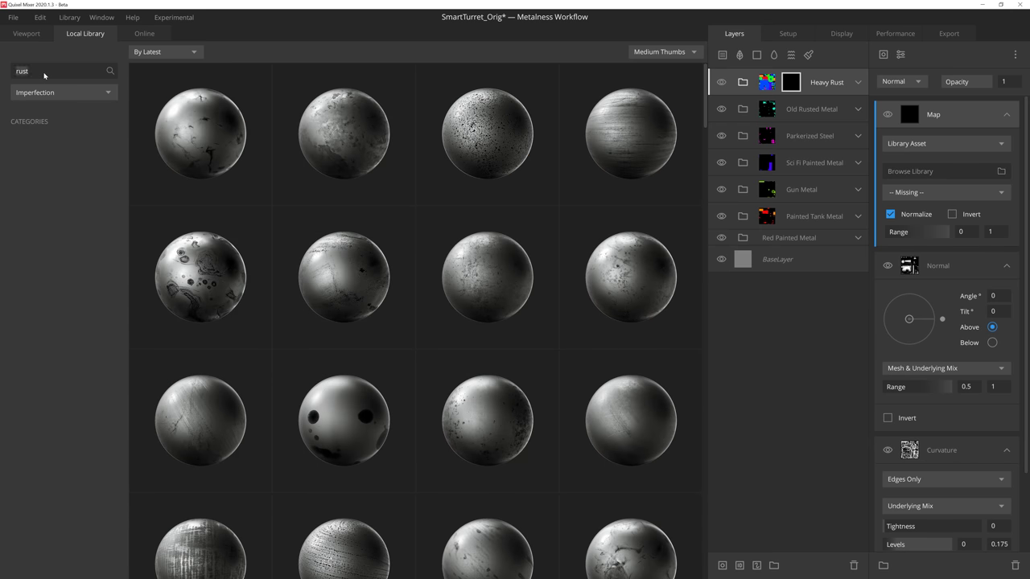
{"action": "type", "text": "window"}
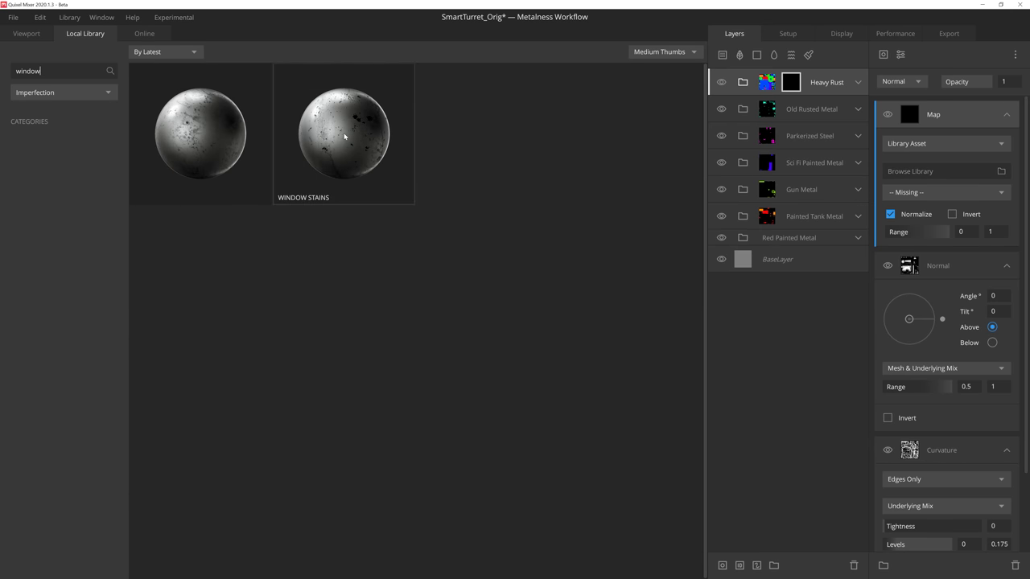
{"action": "left_click", "coordinate": [344, 135]}
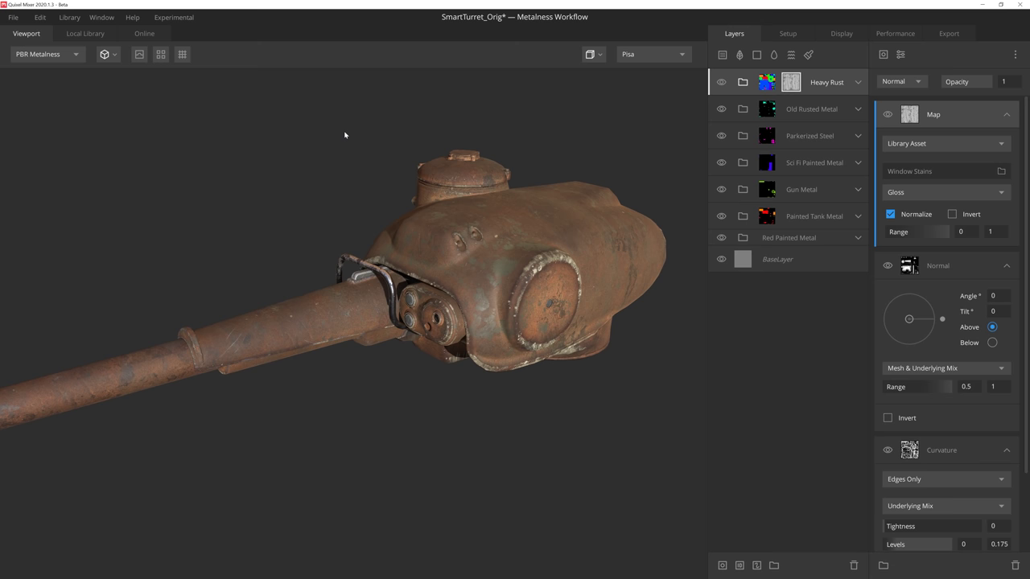
{"action": "left_click", "coordinate": [900, 81]}
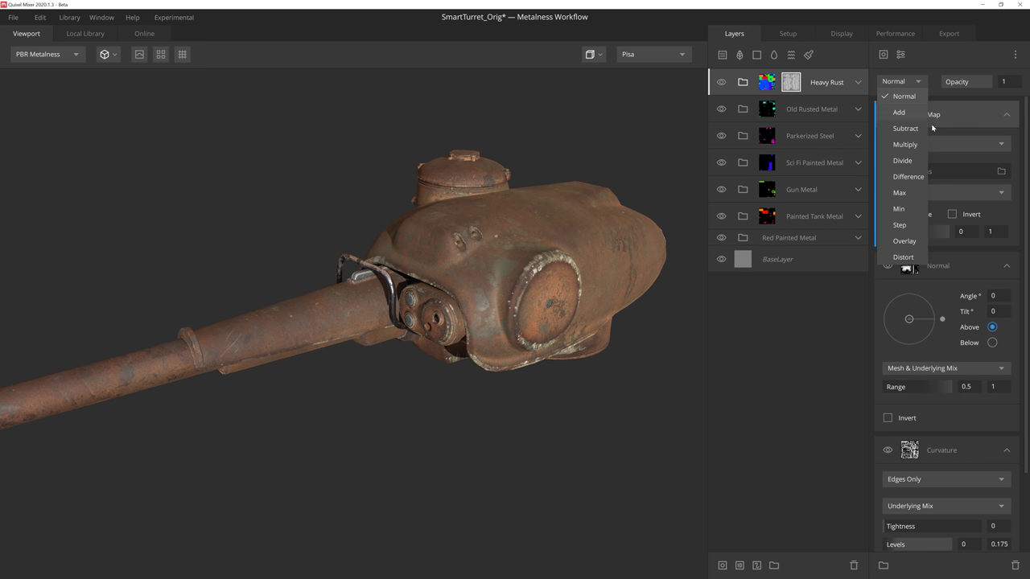
{"action": "left_click", "coordinate": [911, 245]}
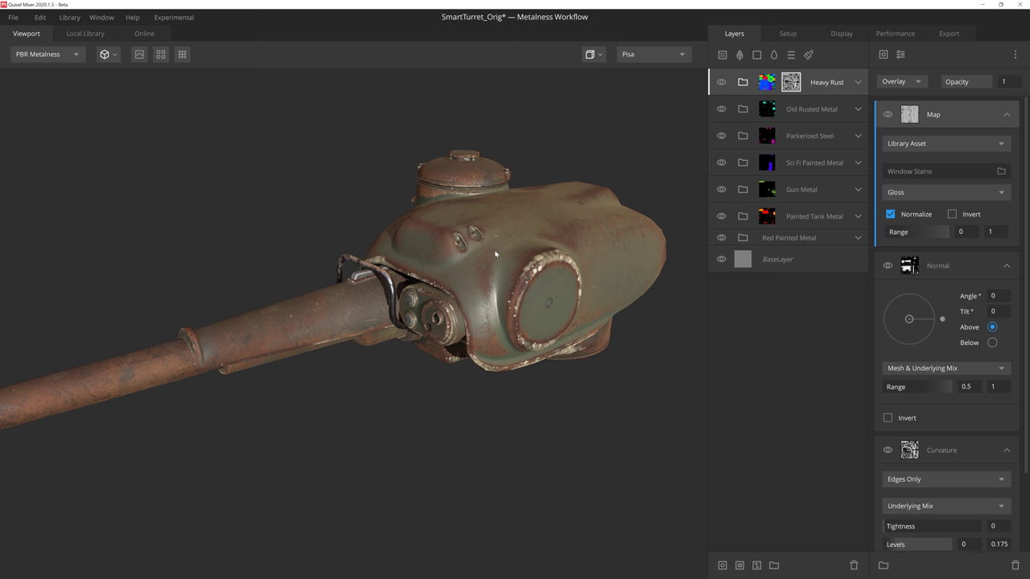
- Add a second Map component using the icelandic moss 2x2 M surface
{"action": "left_click", "coordinate": [900, 54]}
{"action": "left_click", "coordinate": [906, 87]}
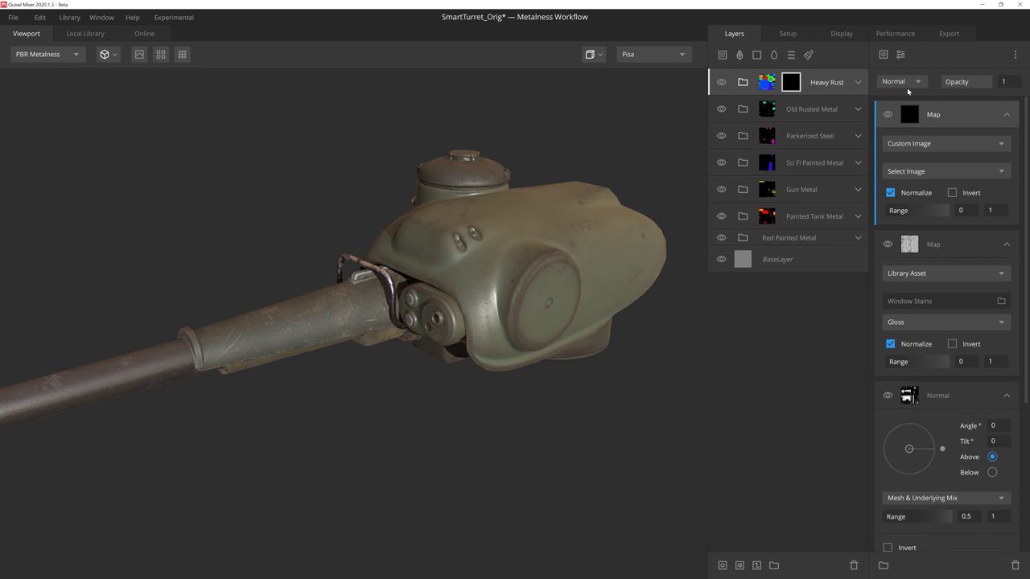
{"action": "left_click", "coordinate": [941, 143]}
{"action": "left_click", "coordinate": [917, 177]}
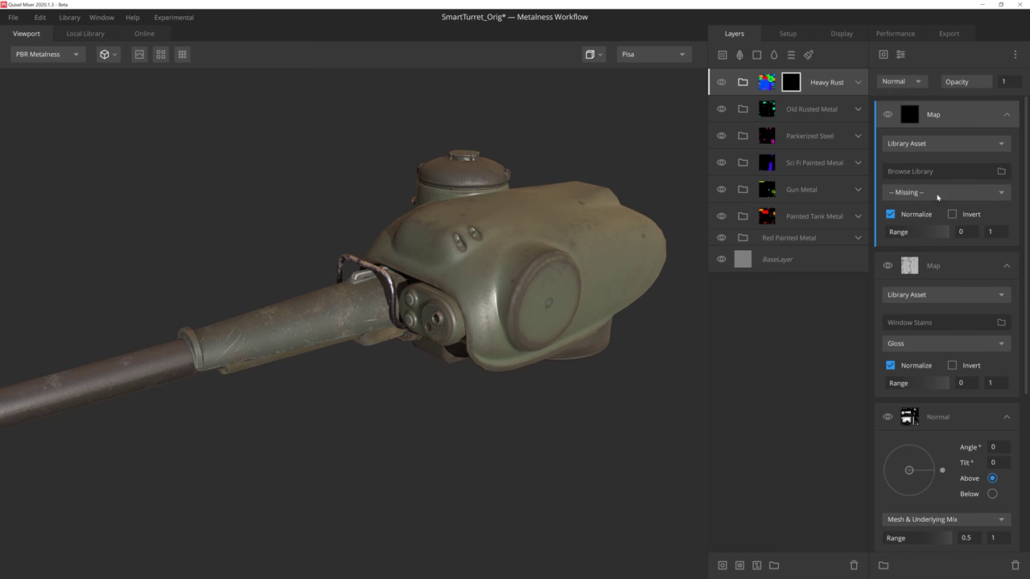
{"action": "left_click", "coordinate": [1001, 172]}
{"action": "left_click", "coordinate": [63, 93]}
{"action": "left_click", "coordinate": [41, 124]}
{"action": "left_click", "coordinate": [54, 70]}
{"action": "type", "text": "ic"}
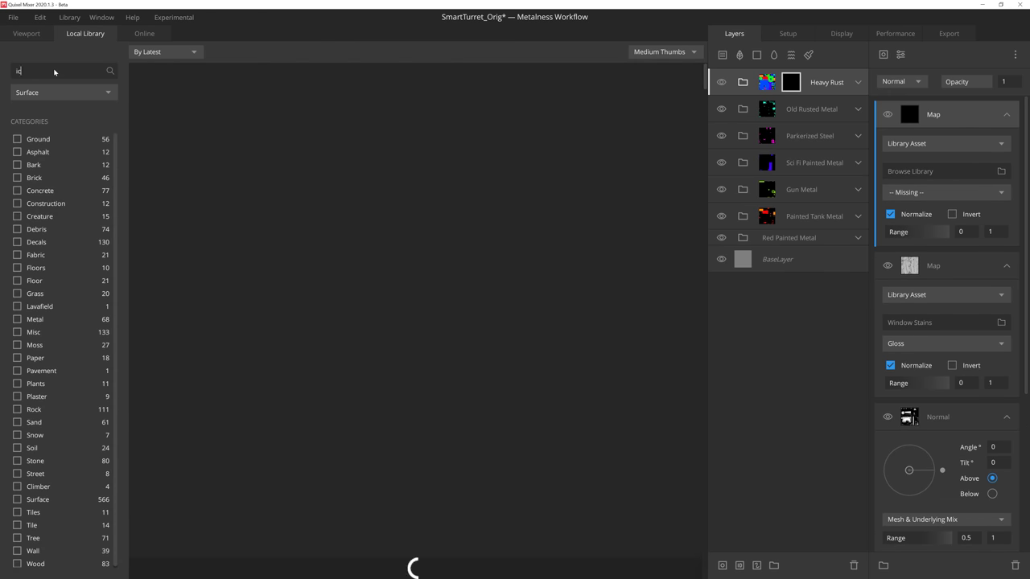
{"action": "type", "text": "elandic"}
{"action": "left_click", "coordinate": [200, 136]}
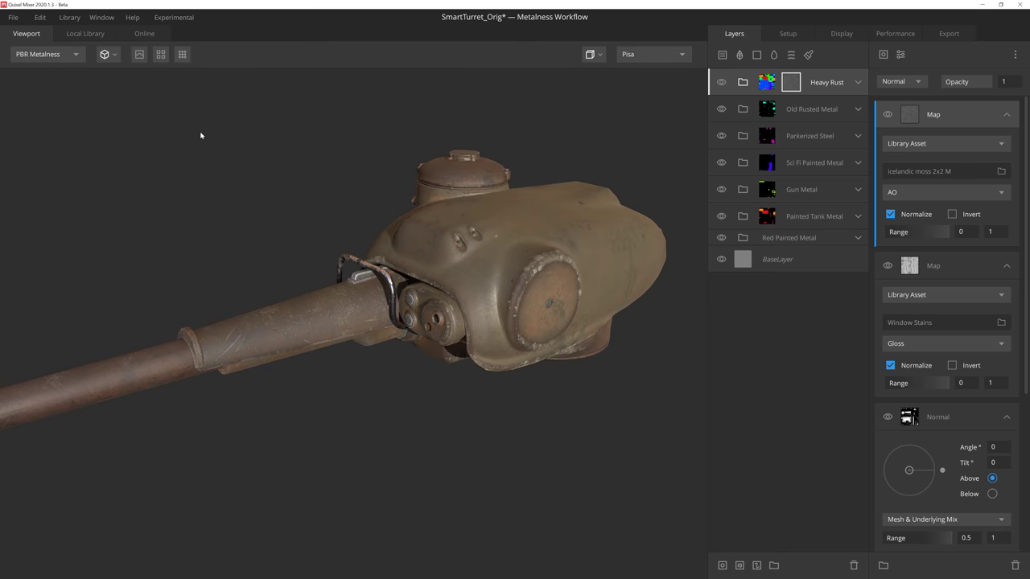
- Use the moss Displacement channel, range max about 0.517, blended as Multiply
{"action": "left_click", "coordinate": [942, 192]}
{"action": "left_click", "coordinate": [925, 256]}
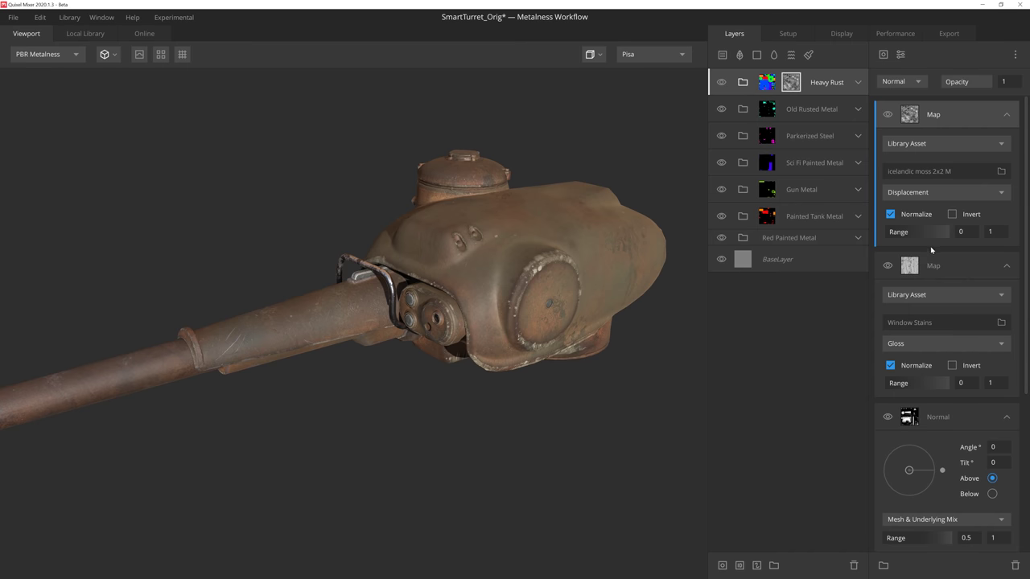
{"action": "left_click_drag", "start_coordinate": [949, 232], "coordinate": [917, 234]}
{"action": "left_click", "coordinate": [901, 81]}
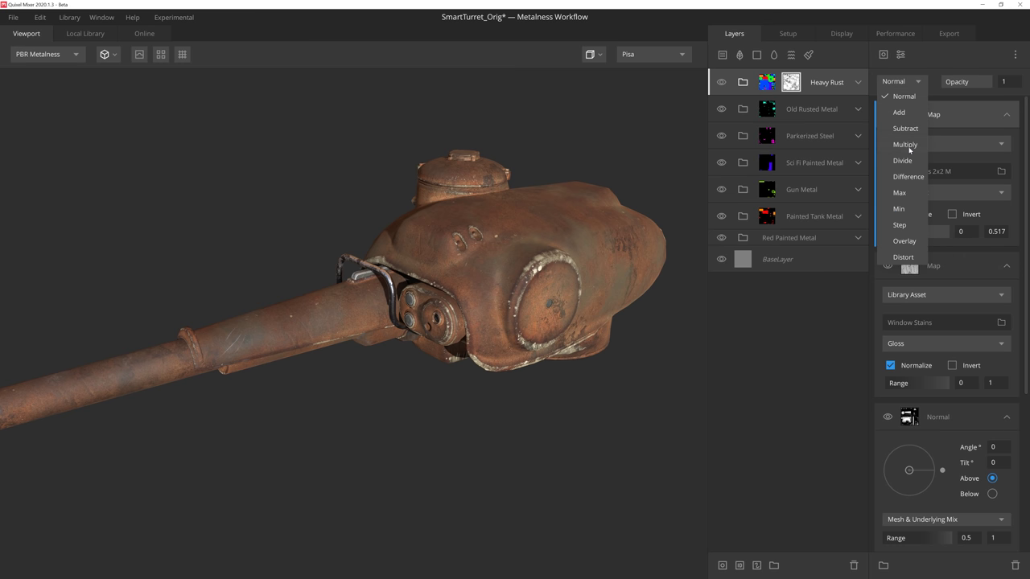
{"action": "left_click", "coordinate": [909, 149]}
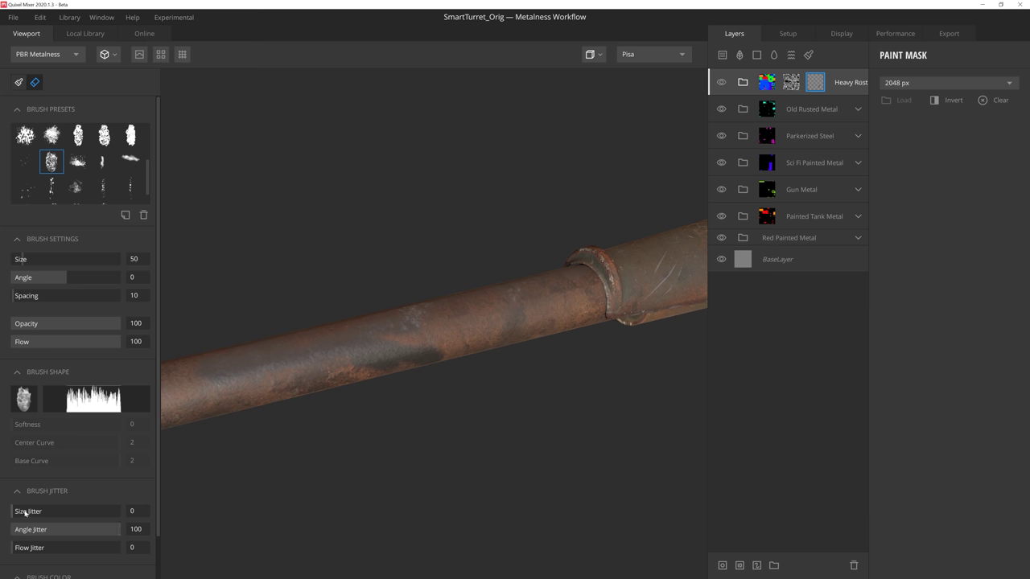
- Raise brush Size and Flow Jitter and paint Heavy Rust streaks along the barrel
{"action": "left_click_drag", "start_coordinate": [14, 512], "coordinate": [31, 511]}
{"action": "left_click_drag", "start_coordinate": [18, 548], "coordinate": [37, 548]}
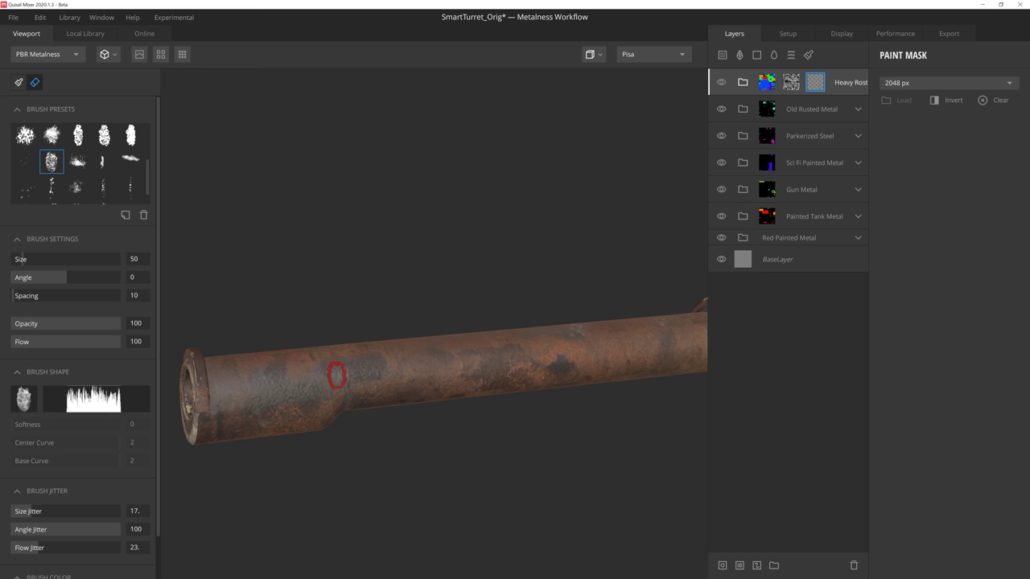
{"action": "key", "text": "x"}
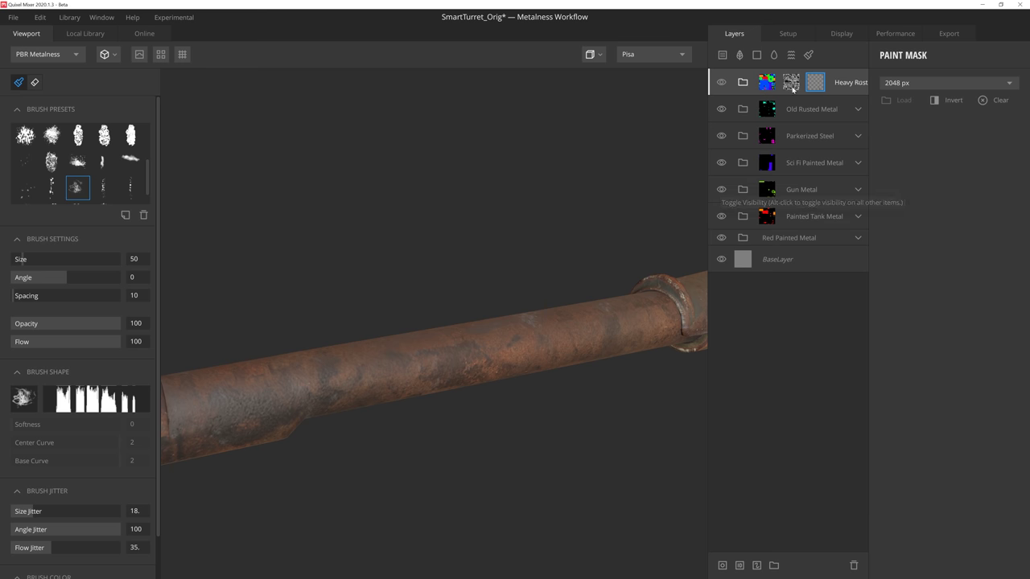
{"action": "left_click", "coordinate": [837, 81]}
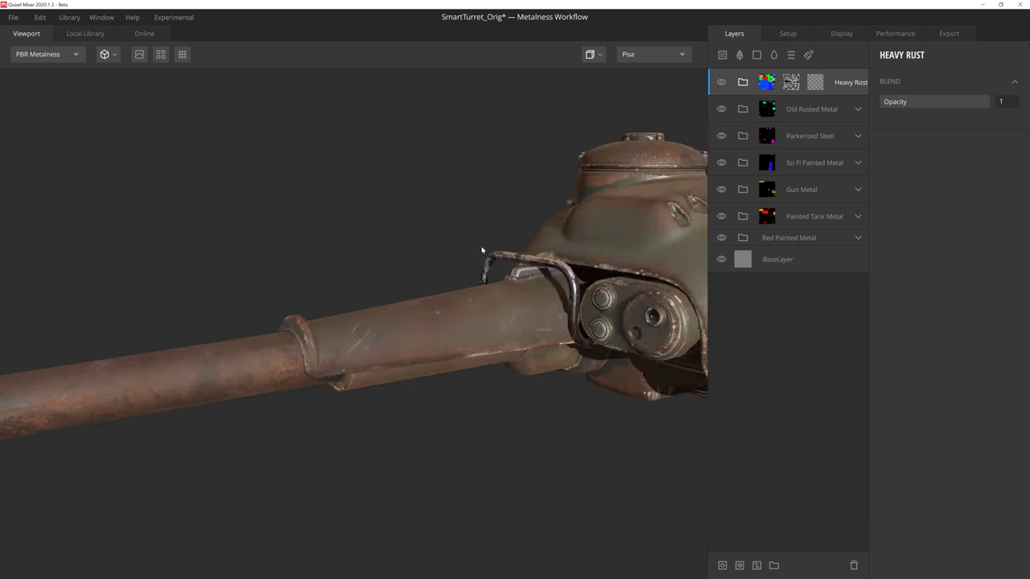
{"action": "left_click_drag", "start_coordinate": [482, 250], "coordinate": [440, 299]}
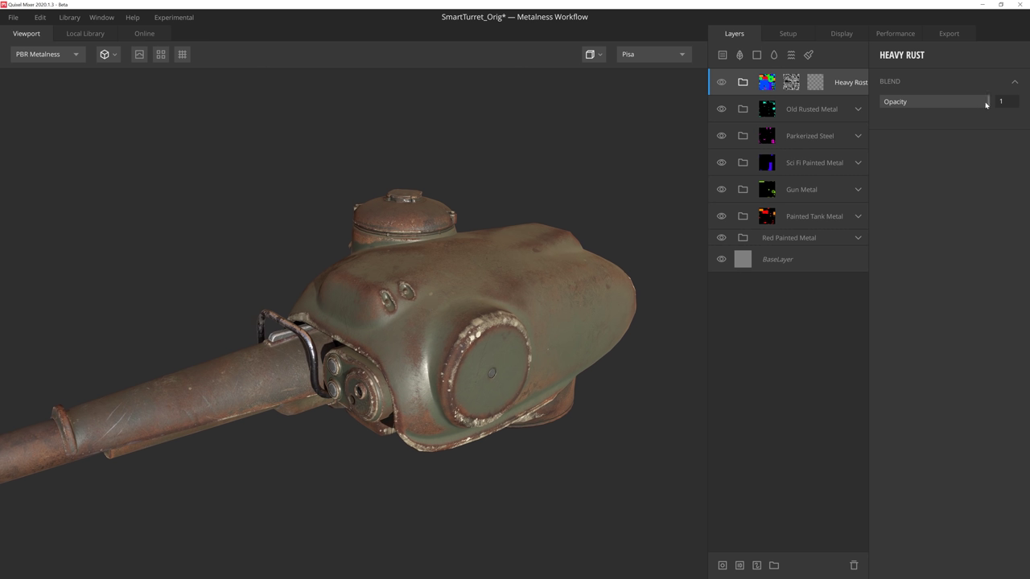
- Drop Heavy Rust's blend opacity to 0.701 and its Edge Wear sublayer opacity to 0.639
{"action": "left_click_drag", "start_coordinate": [988, 102], "coordinate": [956, 105]}
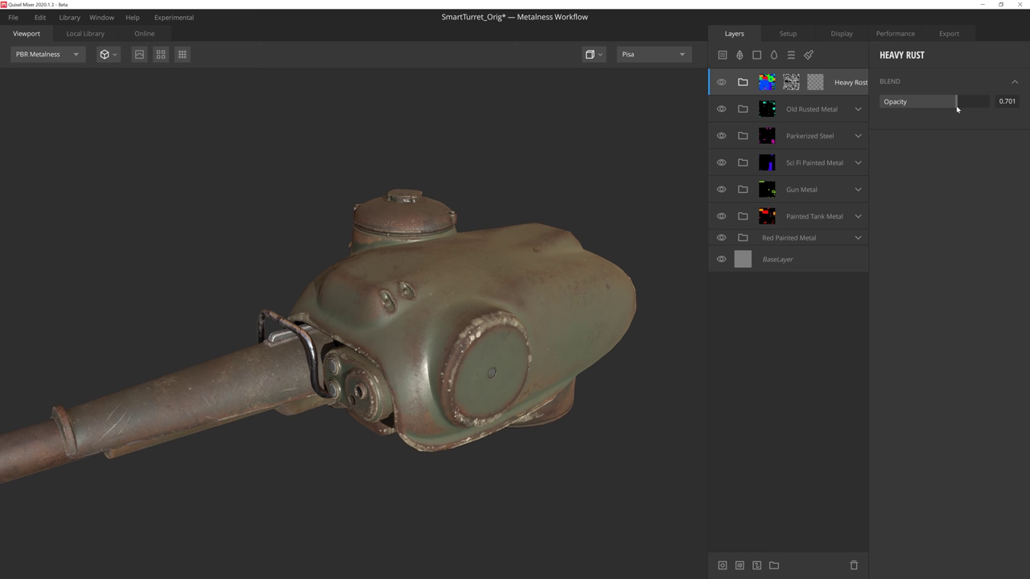
{"action": "left_click", "coordinate": [857, 85]}
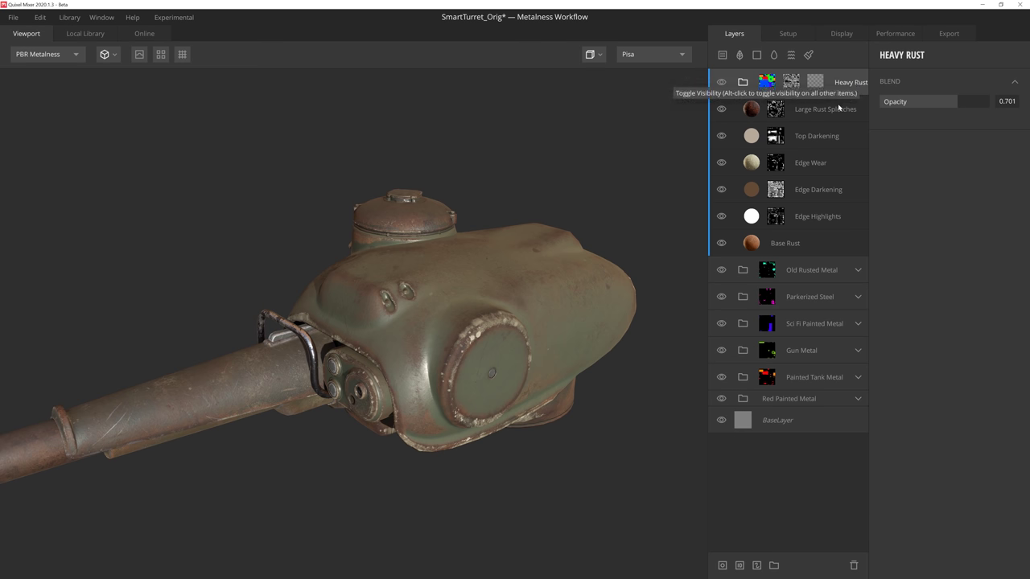
{"action": "left_click", "coordinate": [749, 164]}
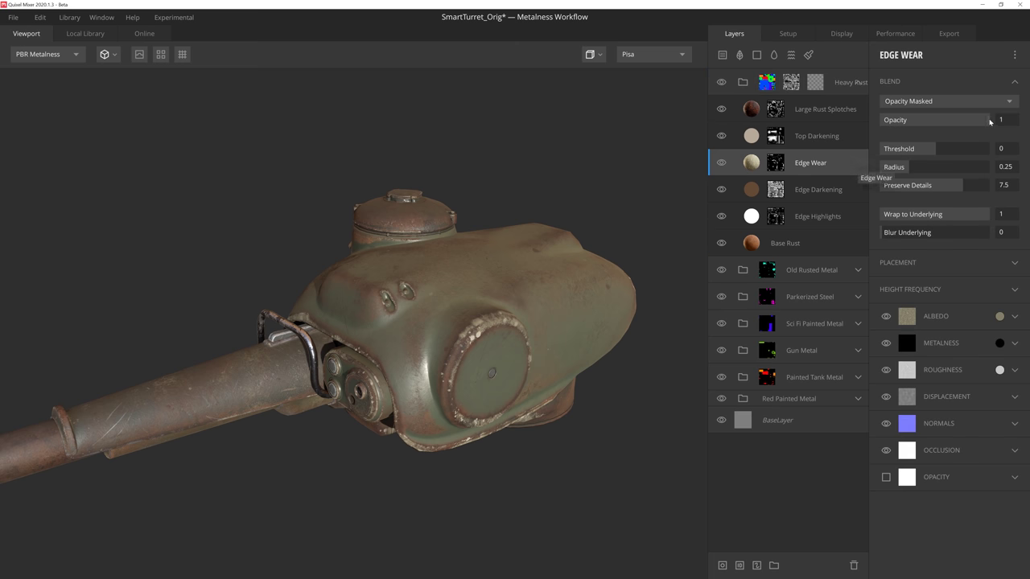
{"action": "left_click_drag", "start_coordinate": [990, 121], "coordinate": [916, 121]}
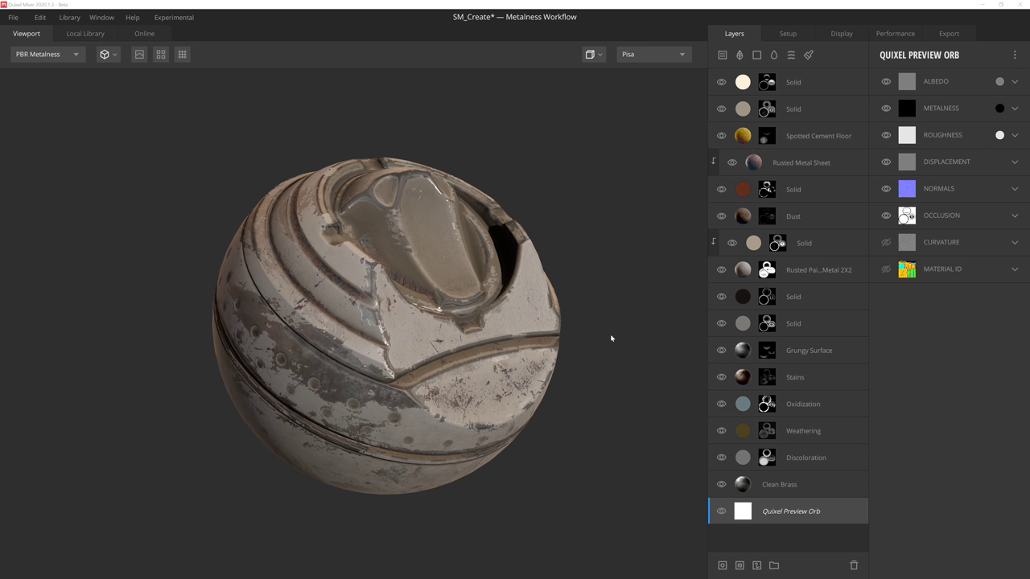
- Group all the orb's layers, from Clean Brass up to the top Solid, into one group
{"action": "left_click", "coordinate": [831, 487]}
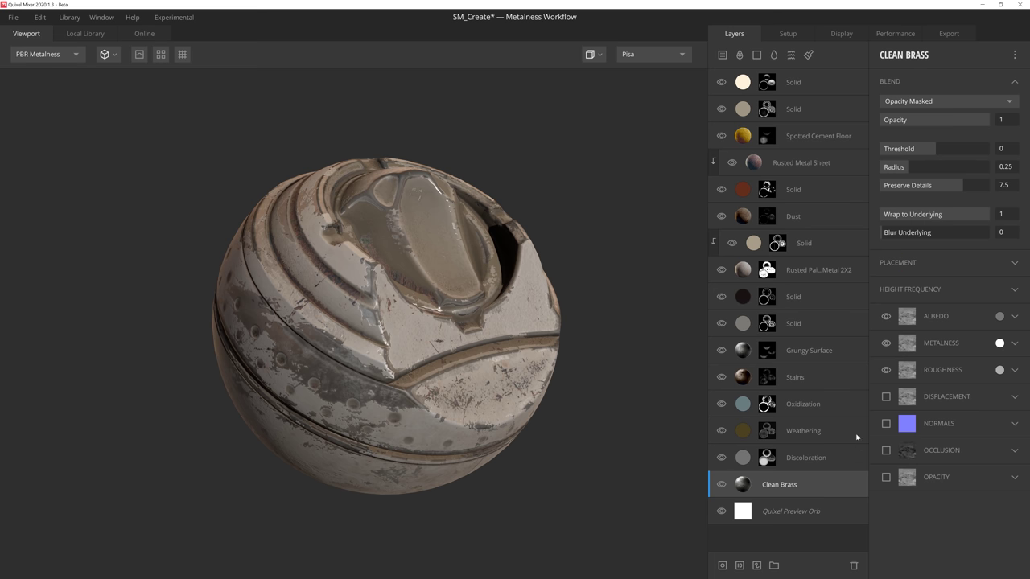
{"action": "left_click", "coordinate": [824, 84], "text": "shift"}
{"action": "key", "text": "ctrl+g"}
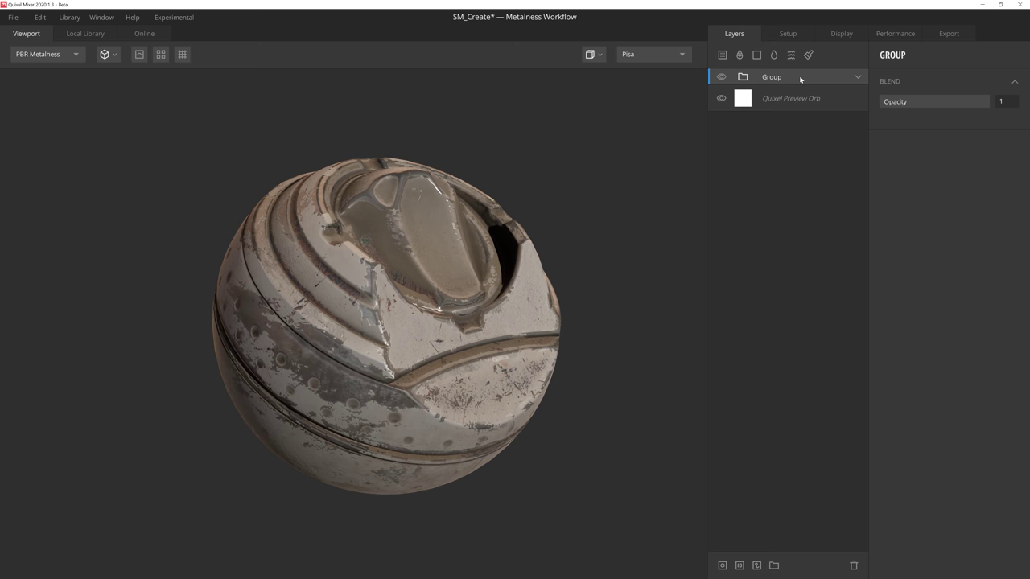
- Export the new group as a smart material named 'Painted Metal'
{"action": "right_click", "coordinate": [800, 79]}
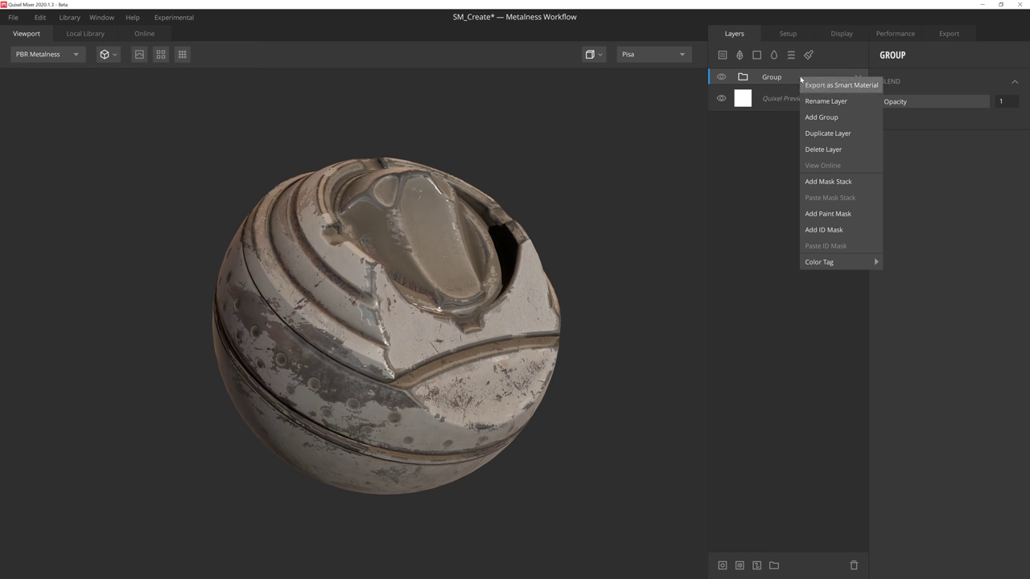
{"action": "left_click", "coordinate": [841, 85]}
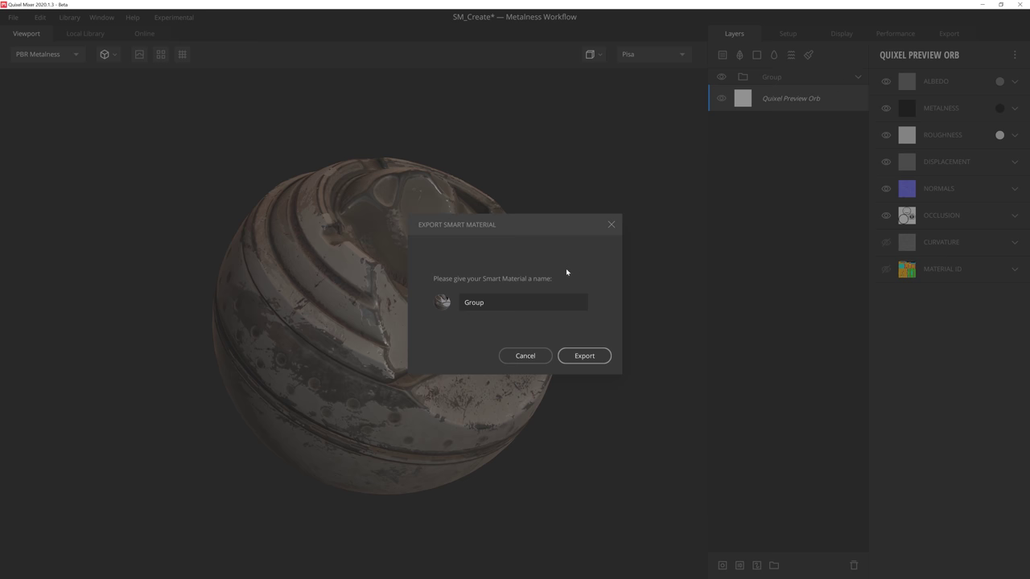
{"action": "double_click", "coordinate": [509, 306]}
{"action": "type", "text": "Painted Metal"}
{"action": "left_click", "coordinate": [586, 356]}
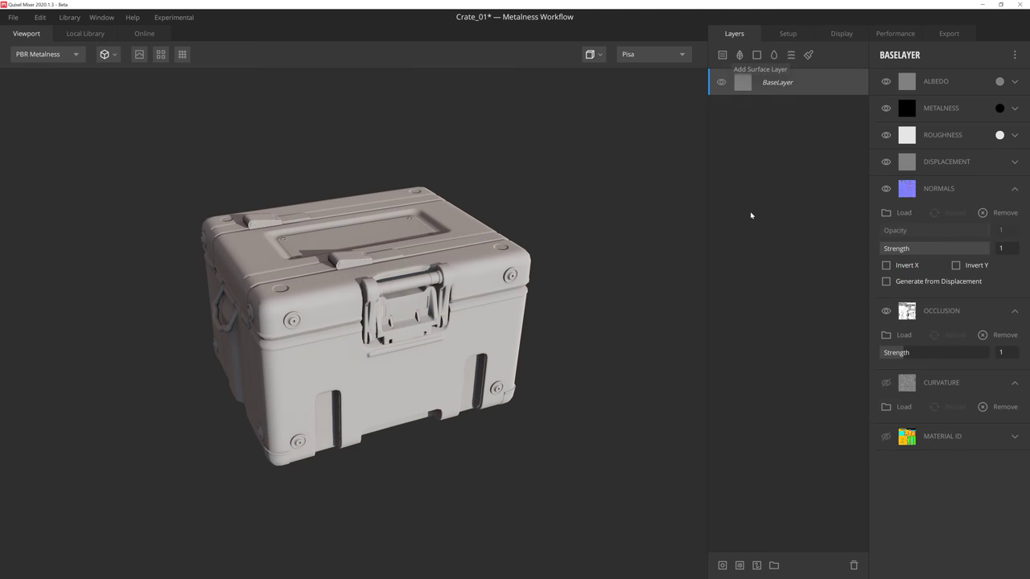
- From the Local Library, filtered to Smart Material, apply Painted Metal to the Crate_01 model
{"action": "left_click", "coordinate": [84, 33]}
{"action": "left_click", "coordinate": [63, 91]}
{"action": "left_click", "coordinate": [36, 197]}
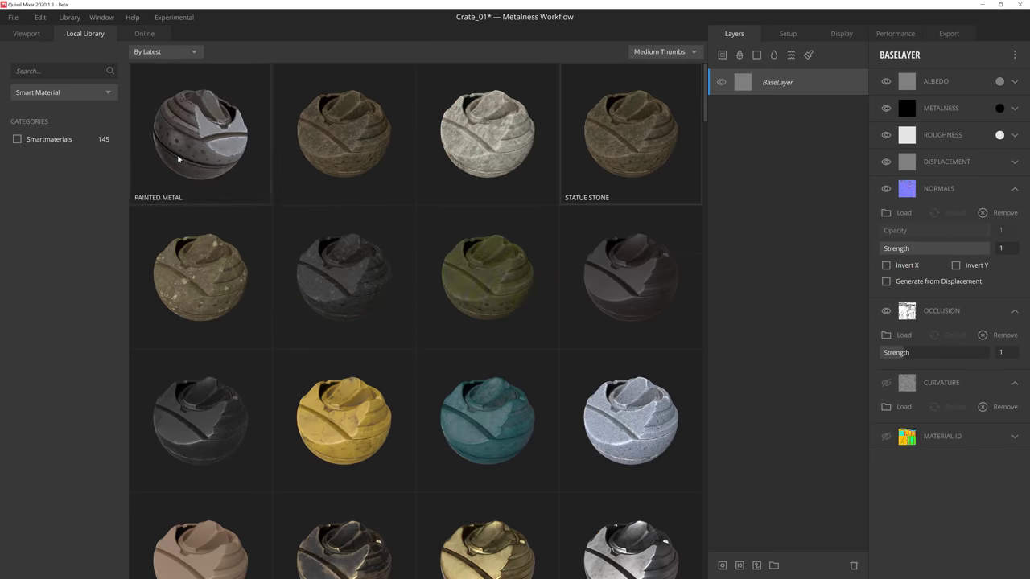
{"action": "left_click", "coordinate": [176, 158]}
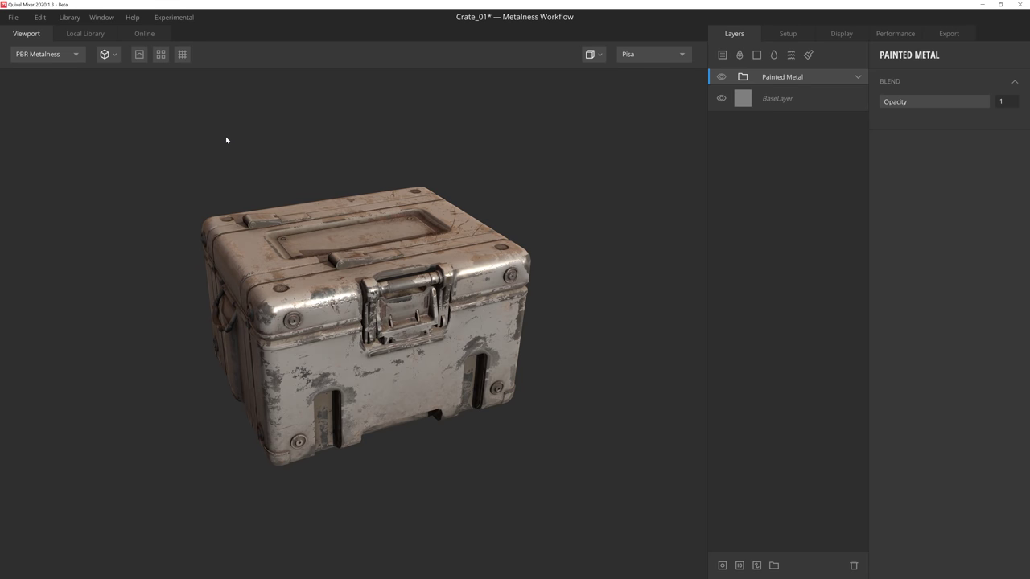